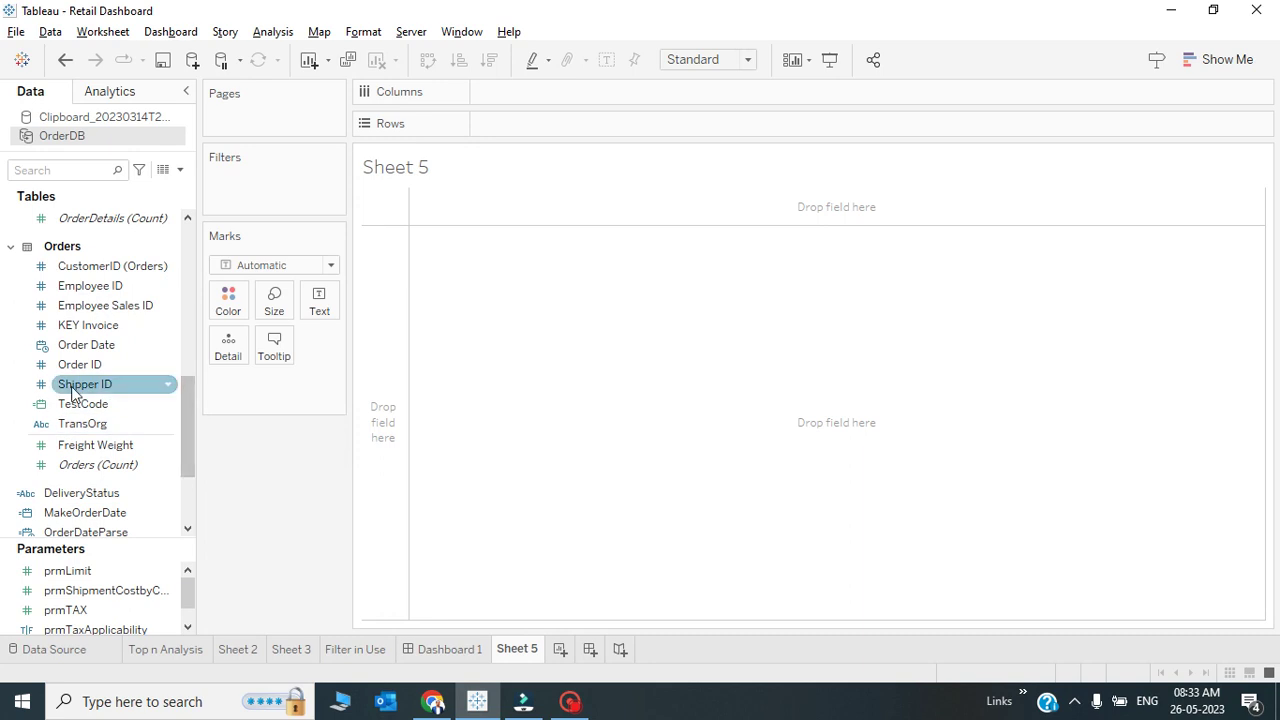
Drag Shipper ID onto Rows so Sheet 5 lists the IDs 1 through 5
left_click_drag(72, 392, 388, 253)
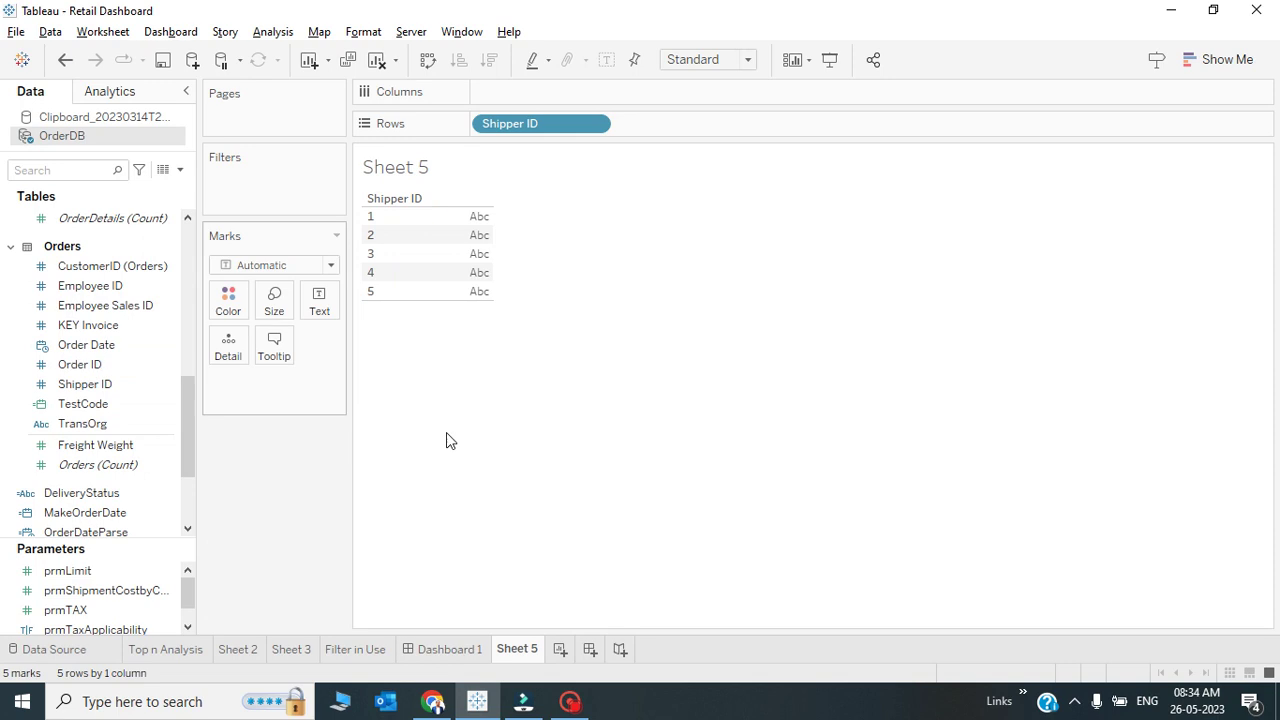
right_click(113, 393)
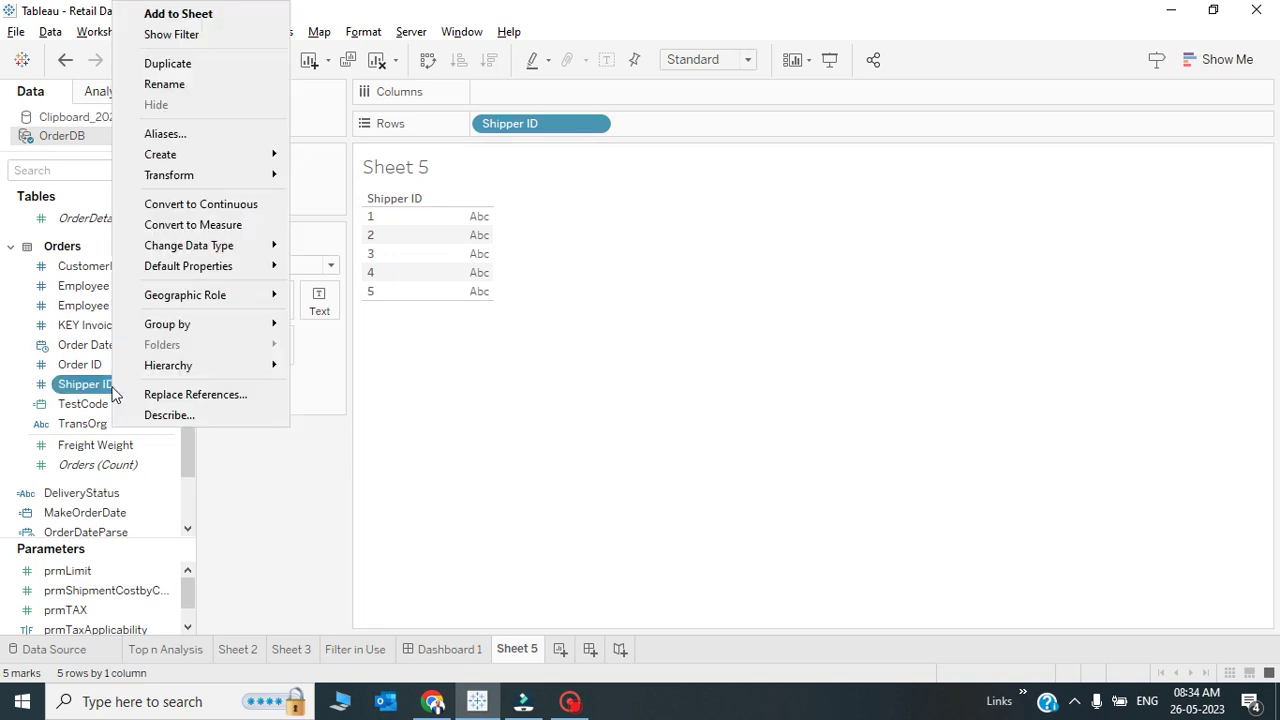
left_click(719, 392)
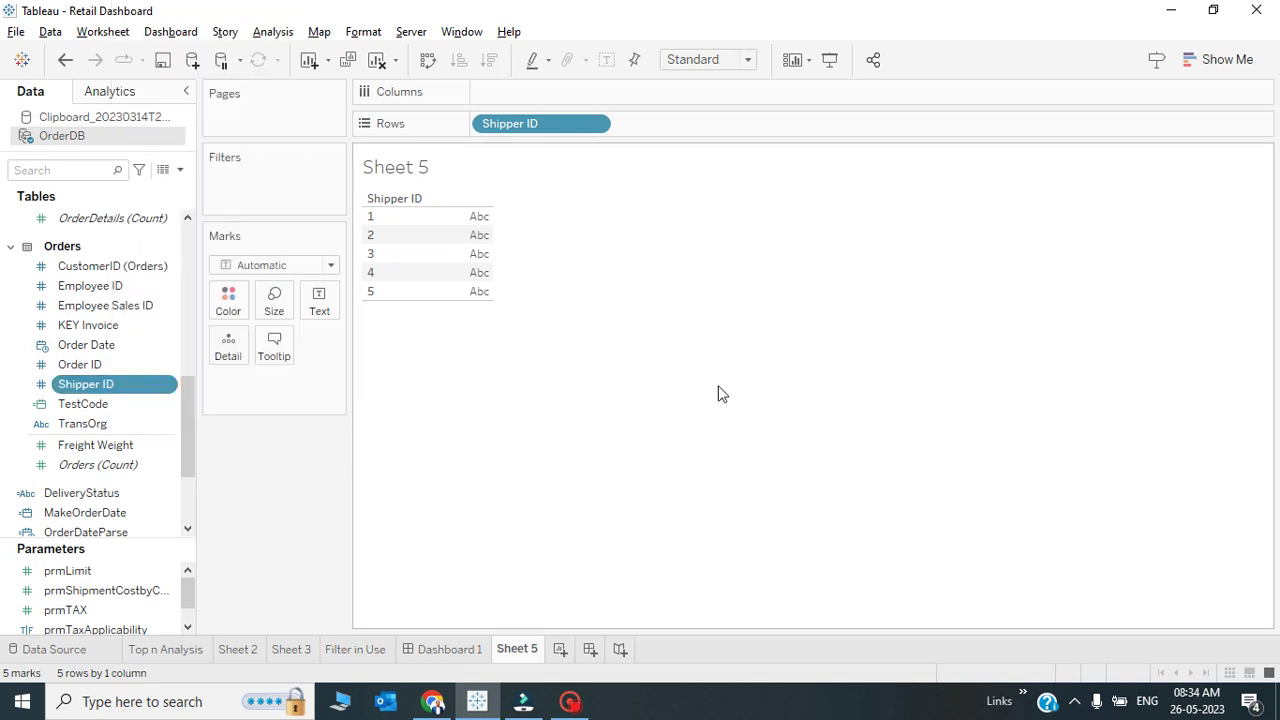
left_click(738, 709)
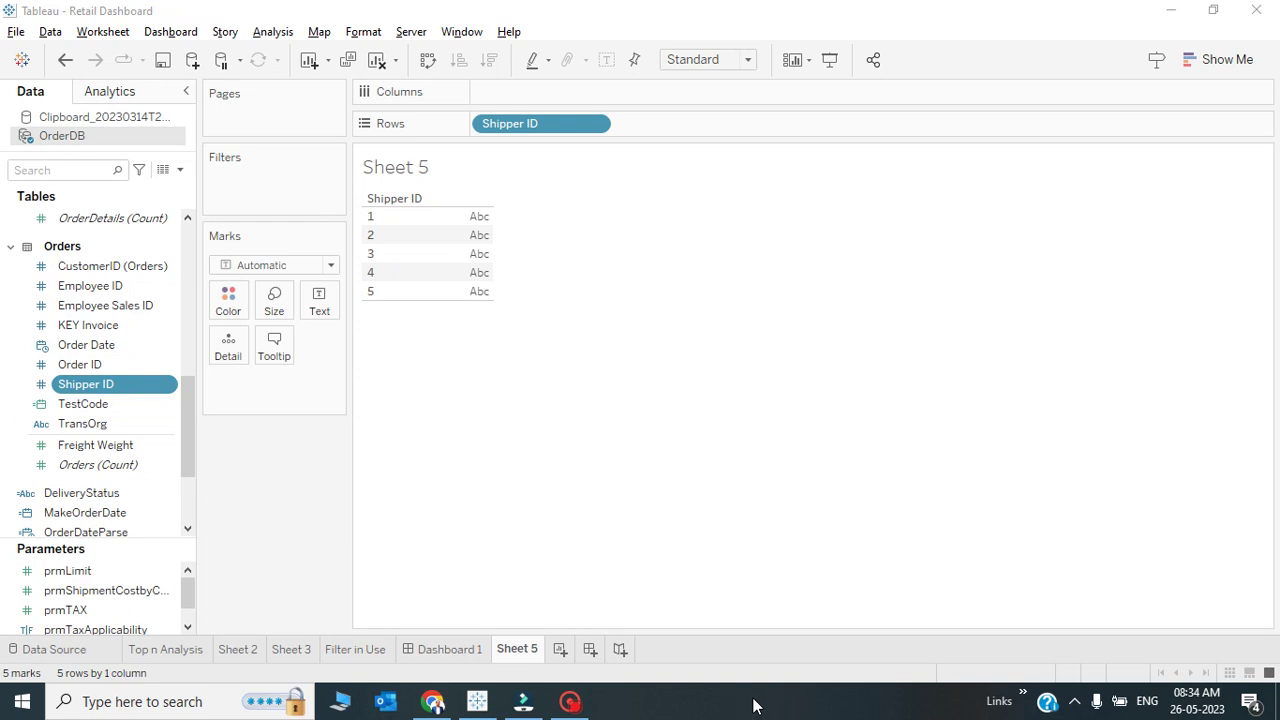
right_click(743, 700)
left_click(714, 708)
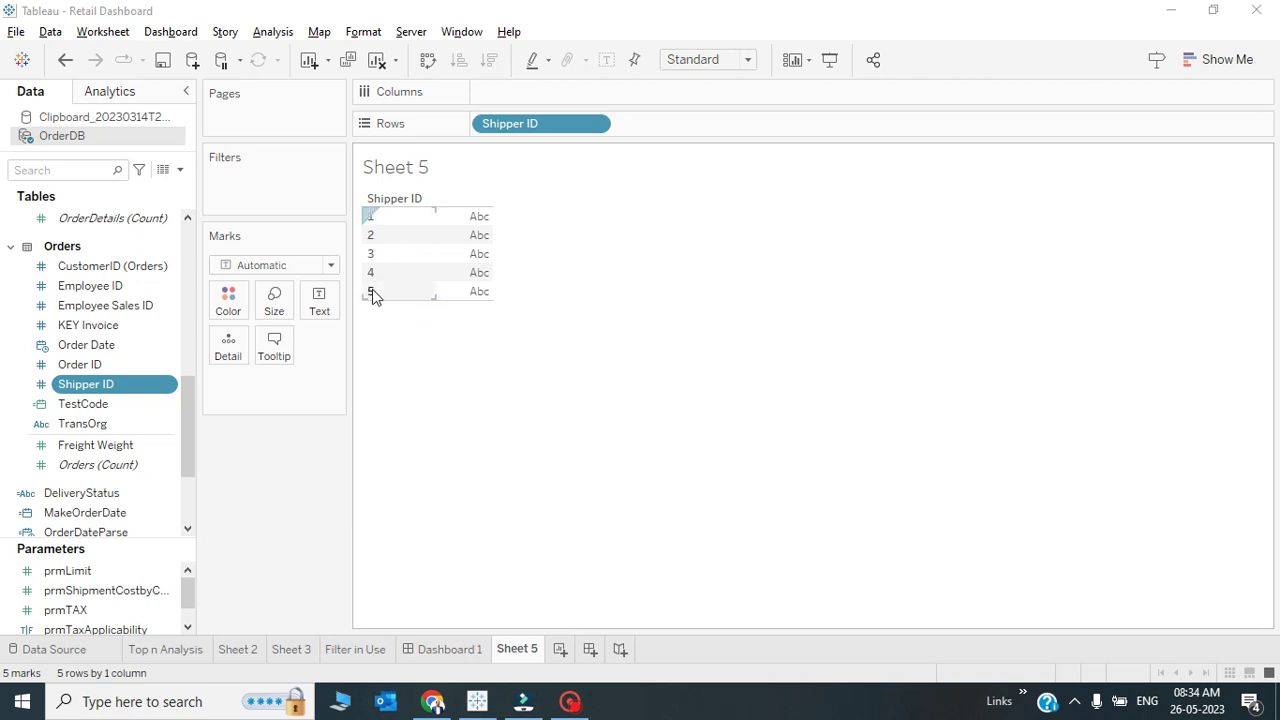
right_click(95, 389)
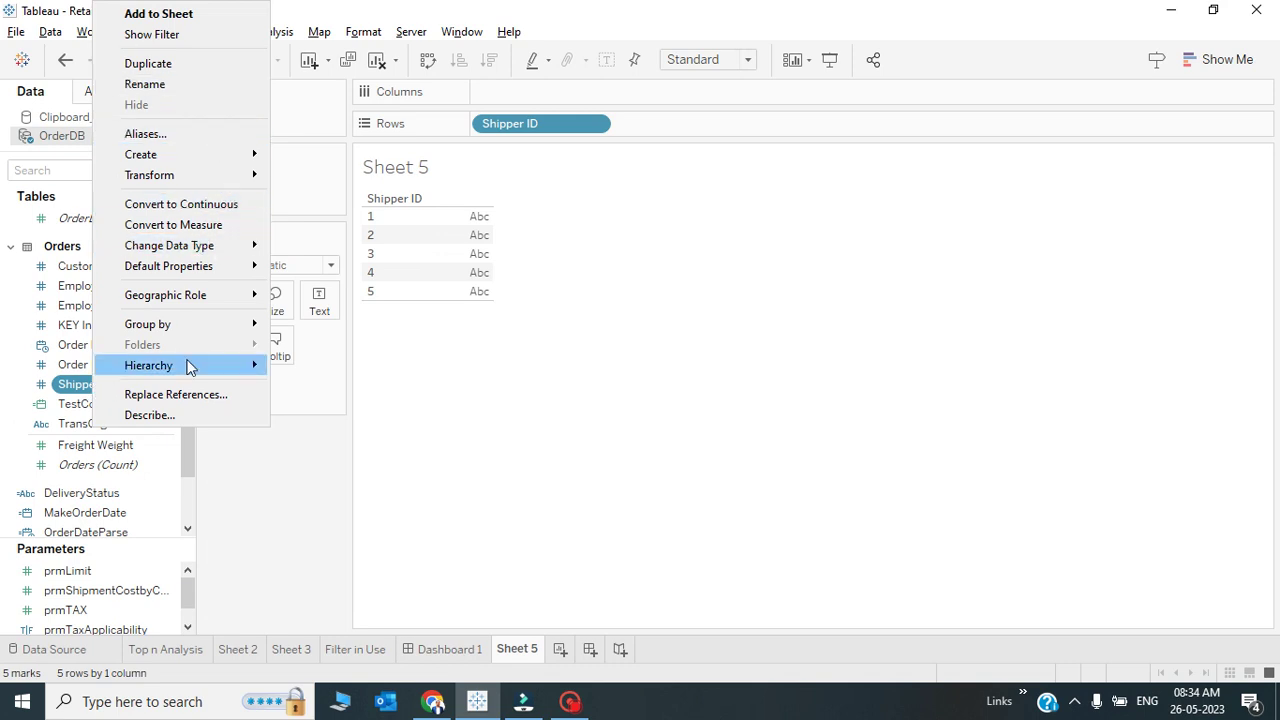
left_click(360, 510)
right_click(87, 392)
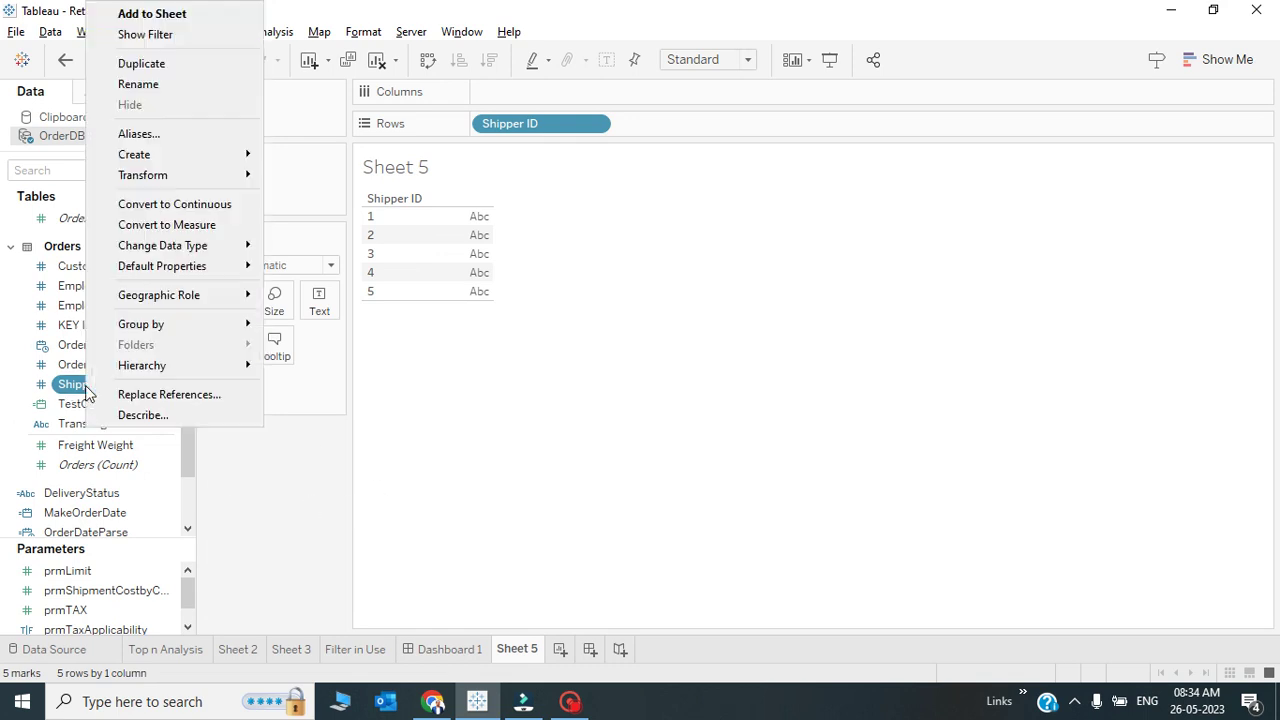
Create a calculated field from Shipper ID, rename Calculation1 to 'Shipping Company'
mouse_move(220, 152)
left_click(352, 155)
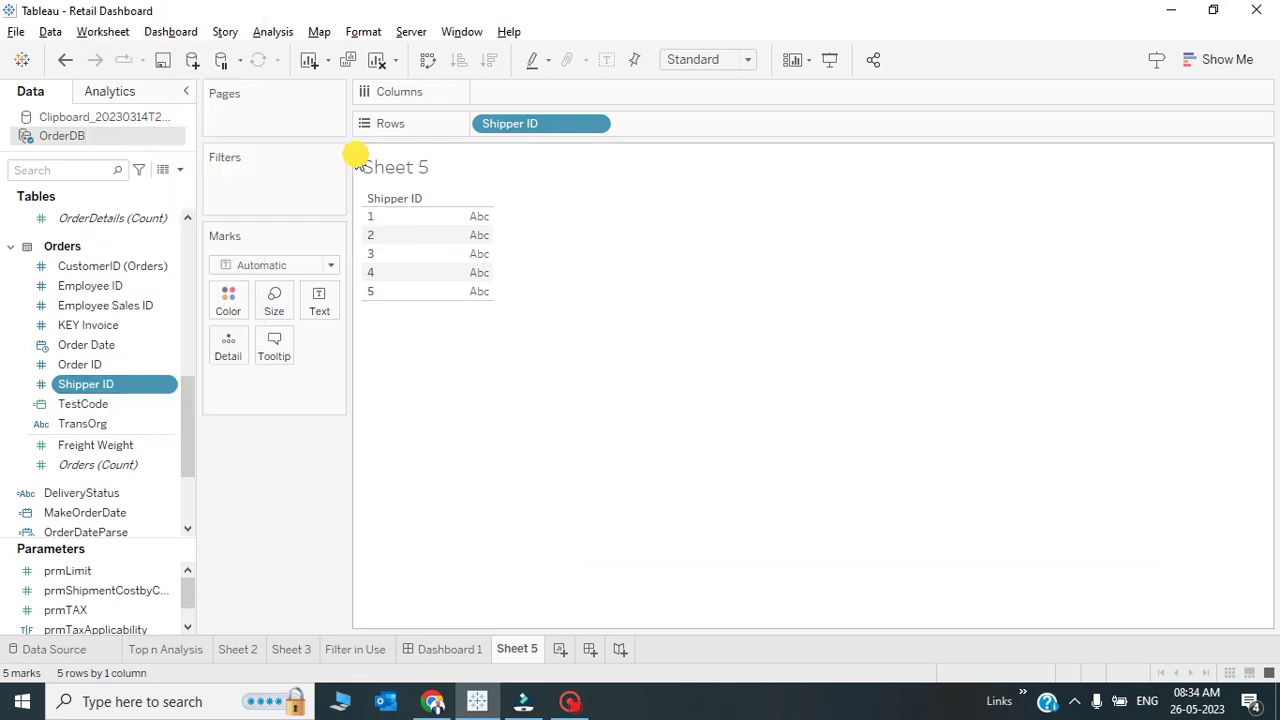
left_click(683, 298)
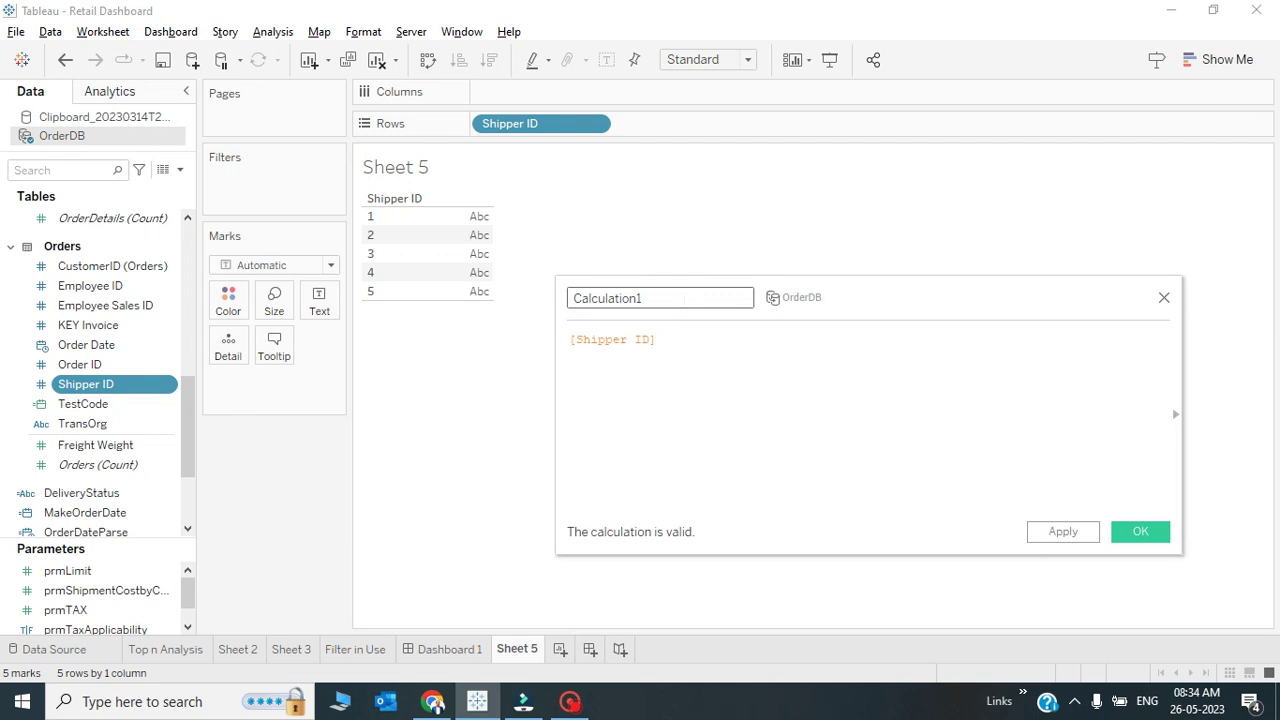
key("shift+Home")
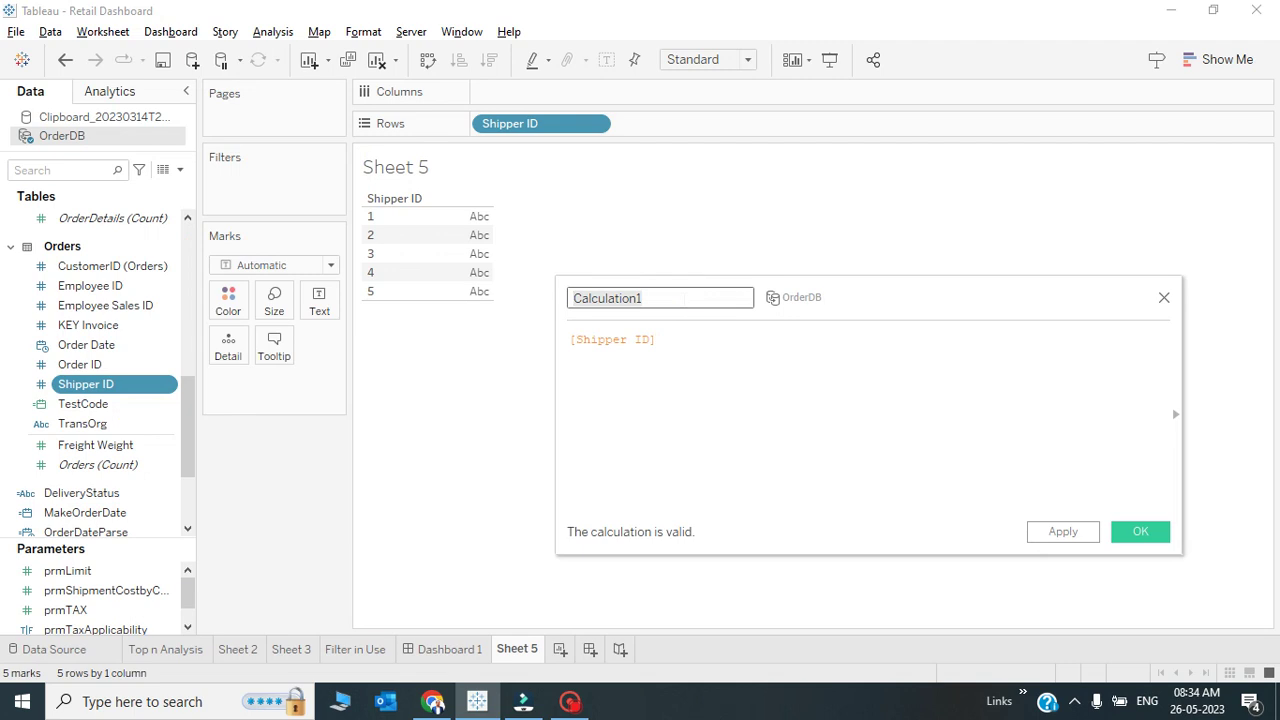
type("Shipp")
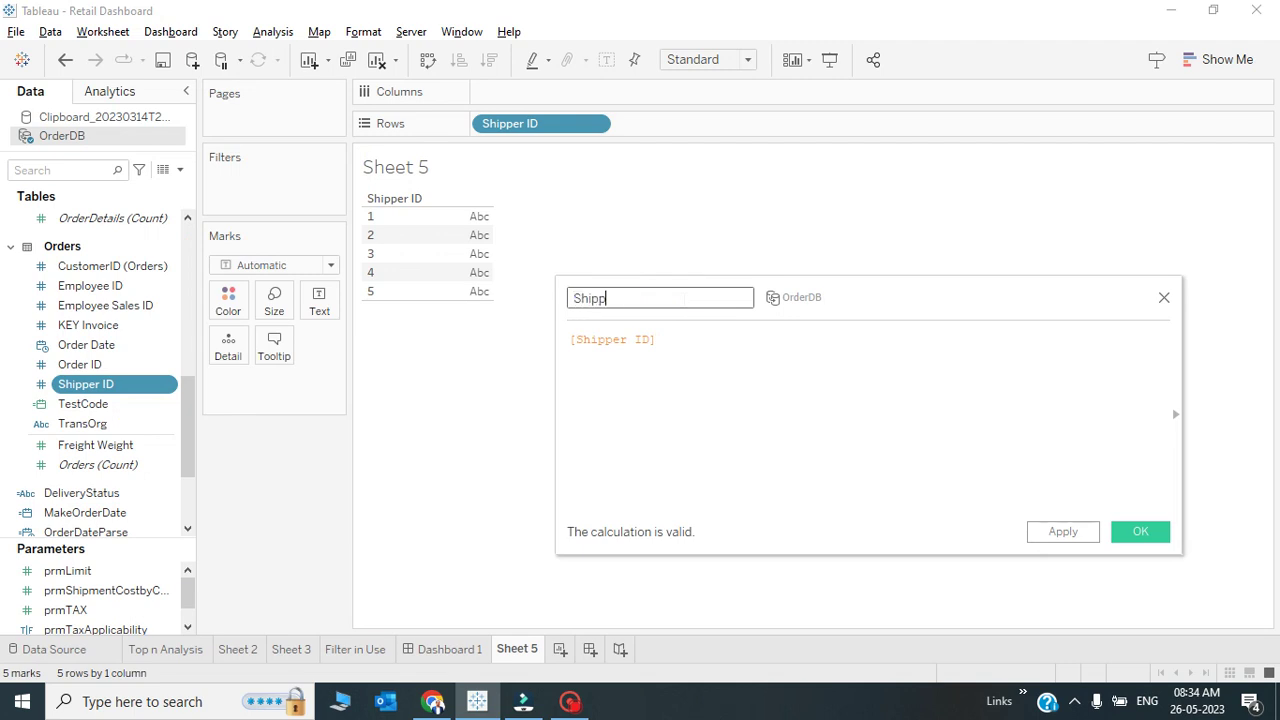
type("ingCompany")
left_click(624, 298)
left_click(690, 346)
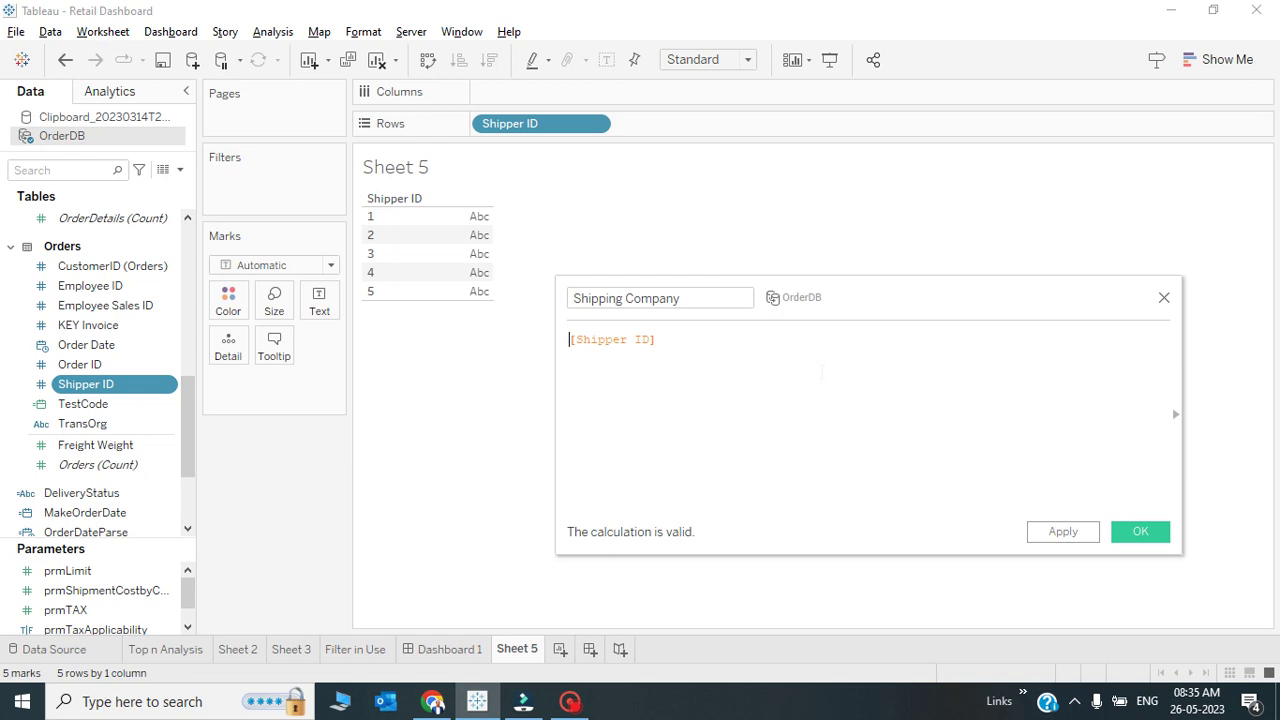
Write CASE [Shipper ID] WHEN 1 THEN "Agrawal Transport" in the formula
type("CASE")
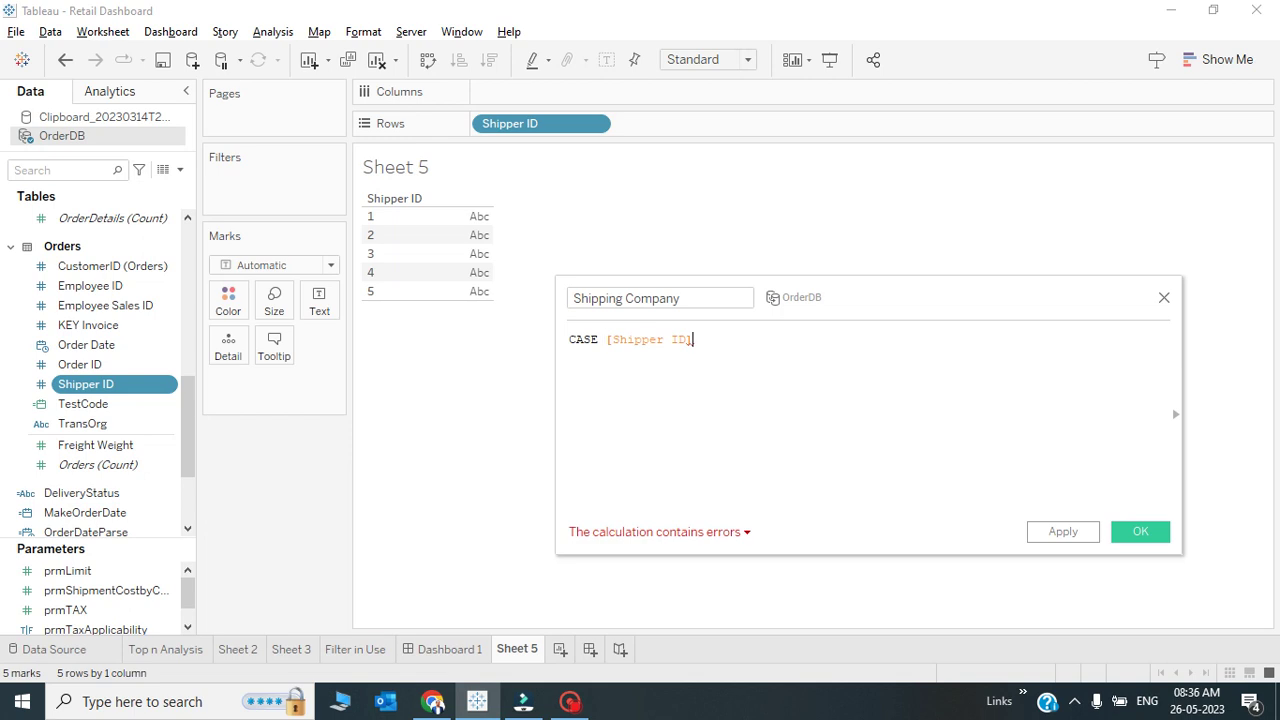
double_click(626, 345)
left_click(803, 339)
type("w")
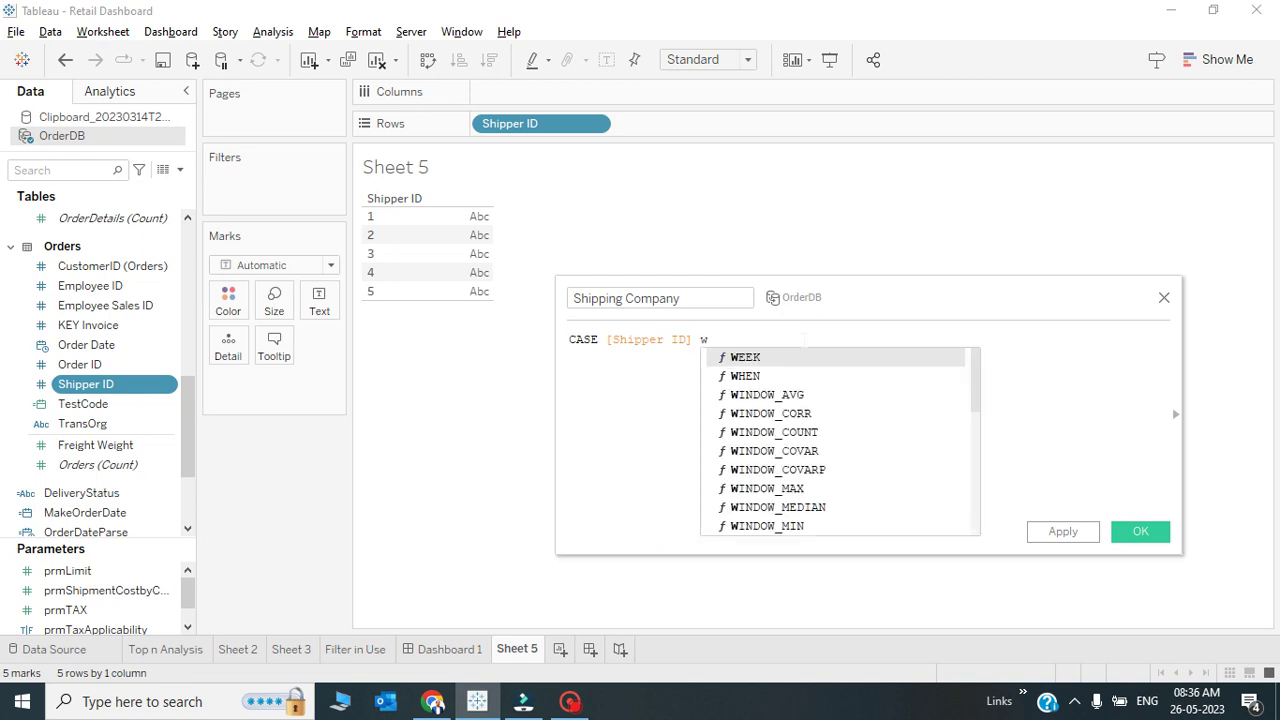
type("h")
key("Return")
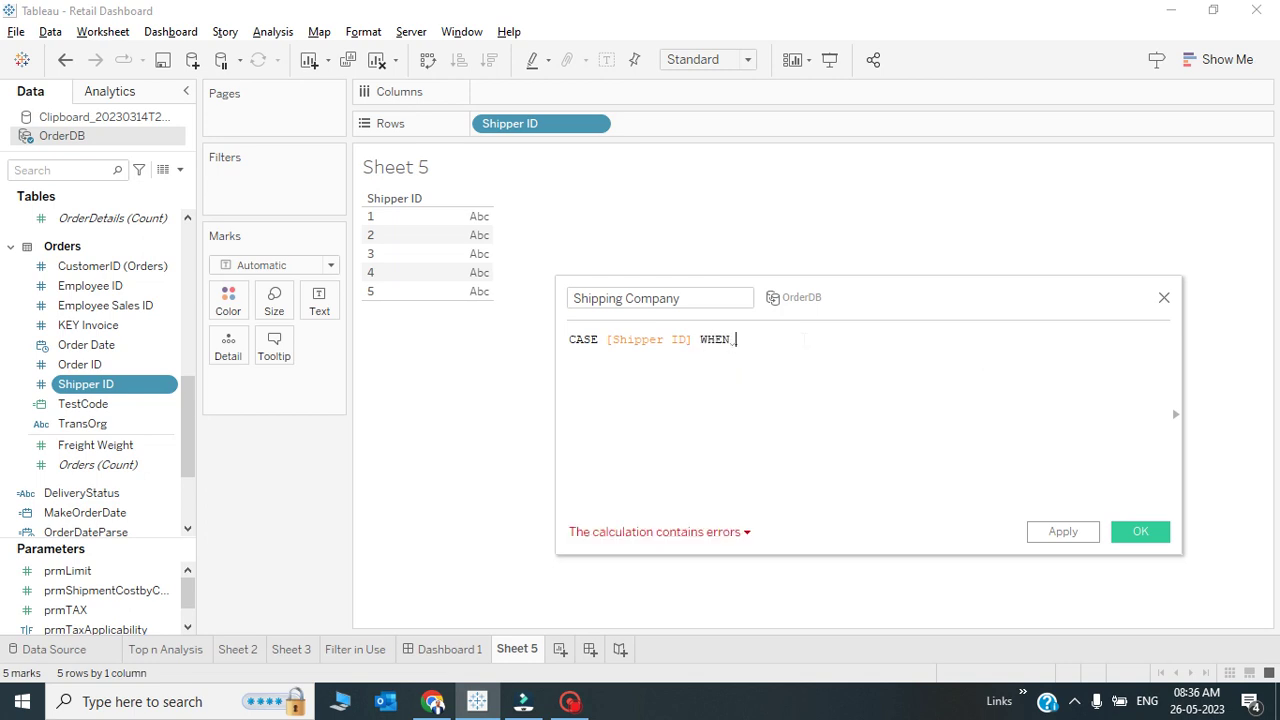
type("1 th")
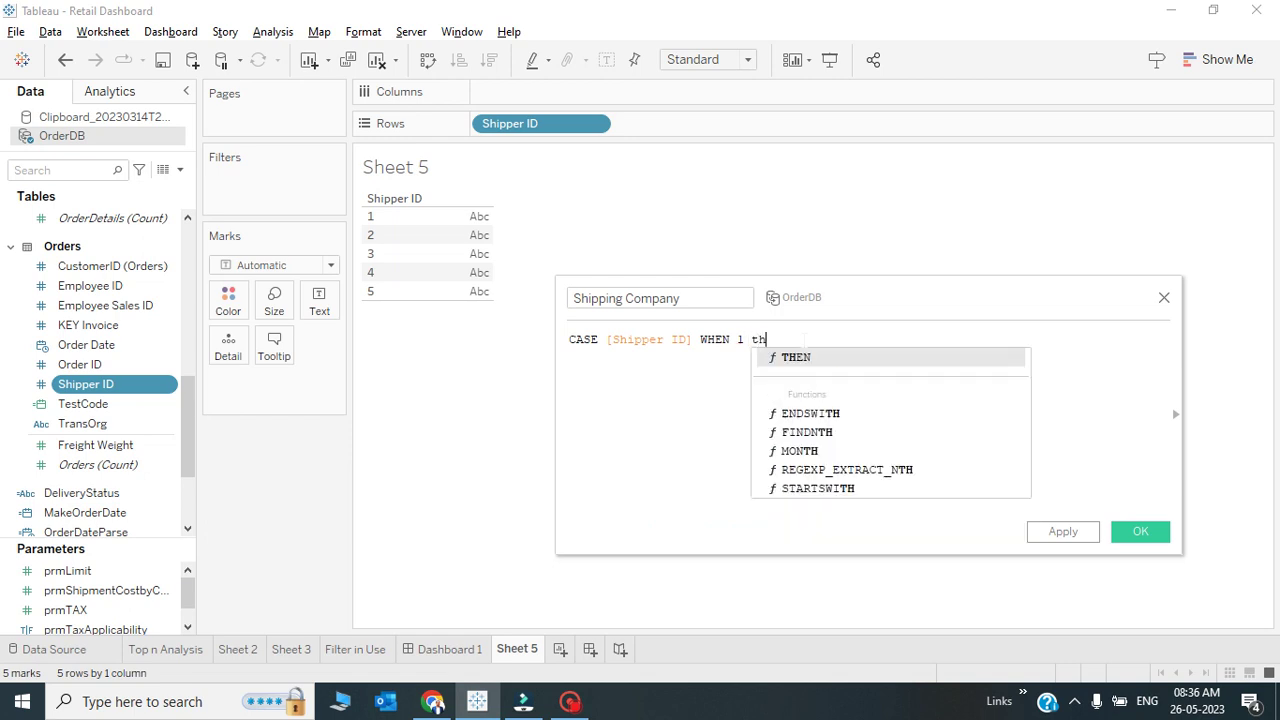
key("Return")
type("\"\"")
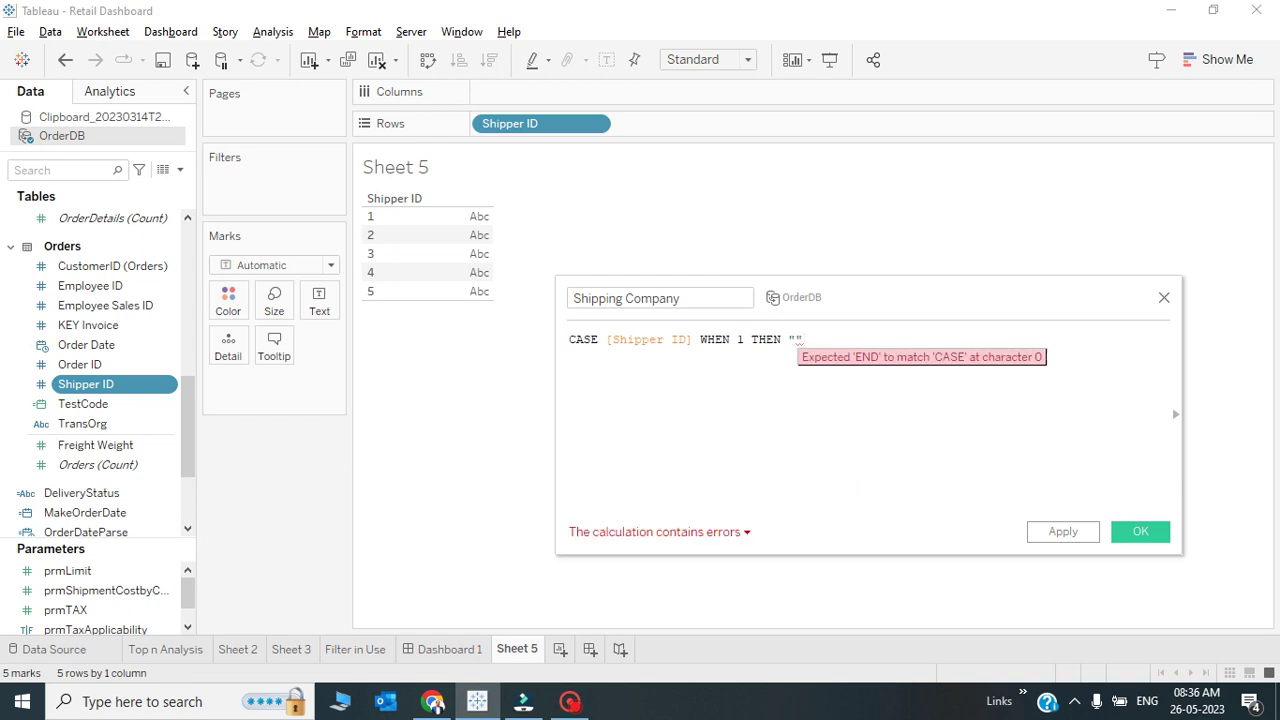
type("Agrawa")
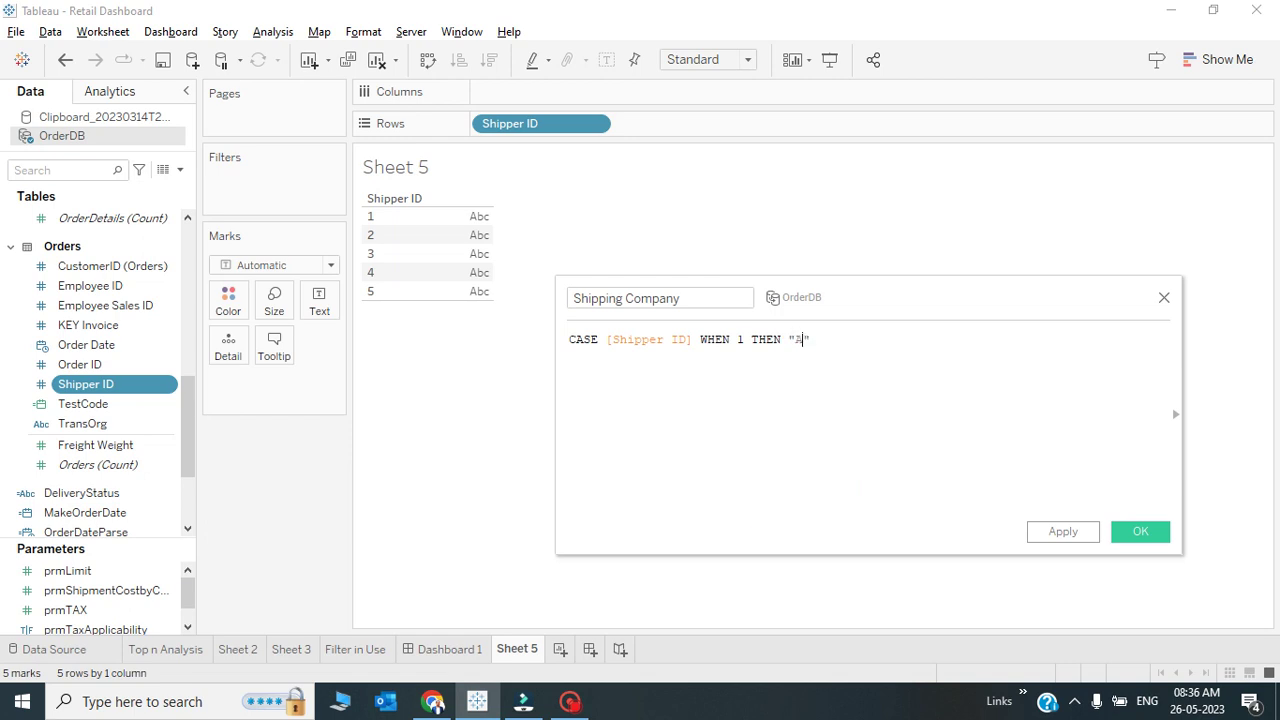
type("l Transport")
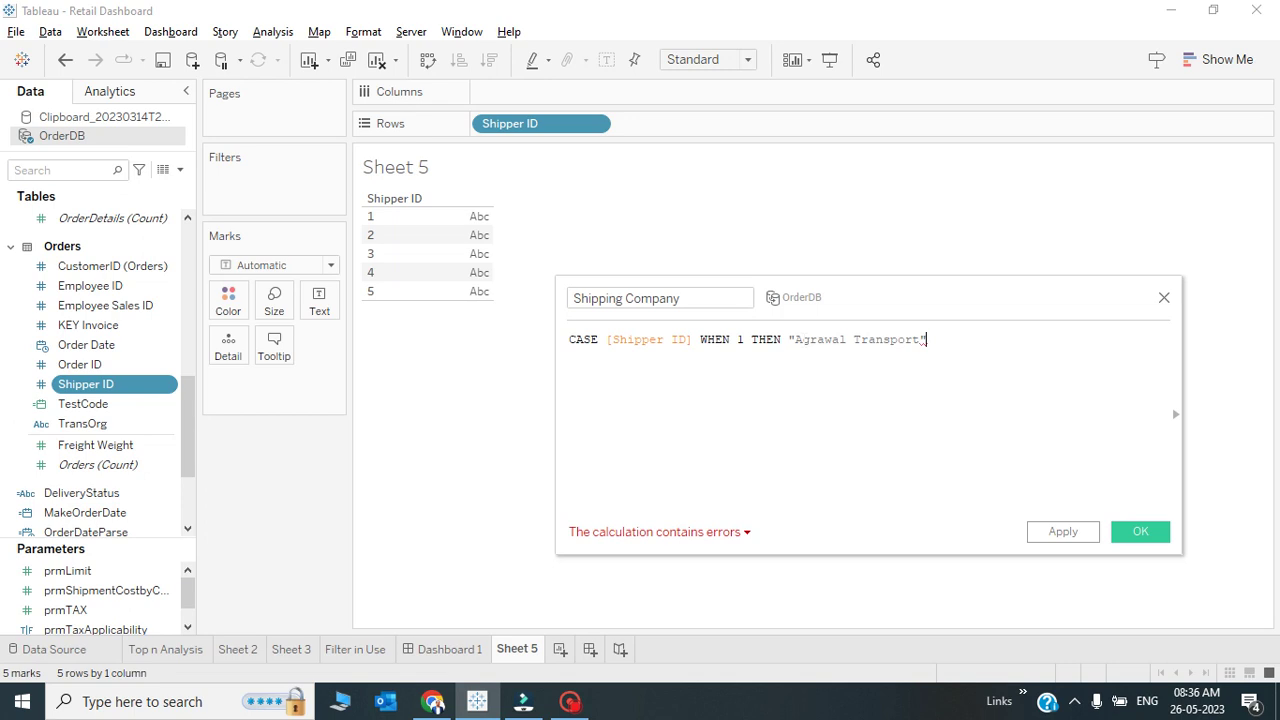
Add an indented WHEN 2 THEN "DTDC Ltd" case on a new line
key("Return")
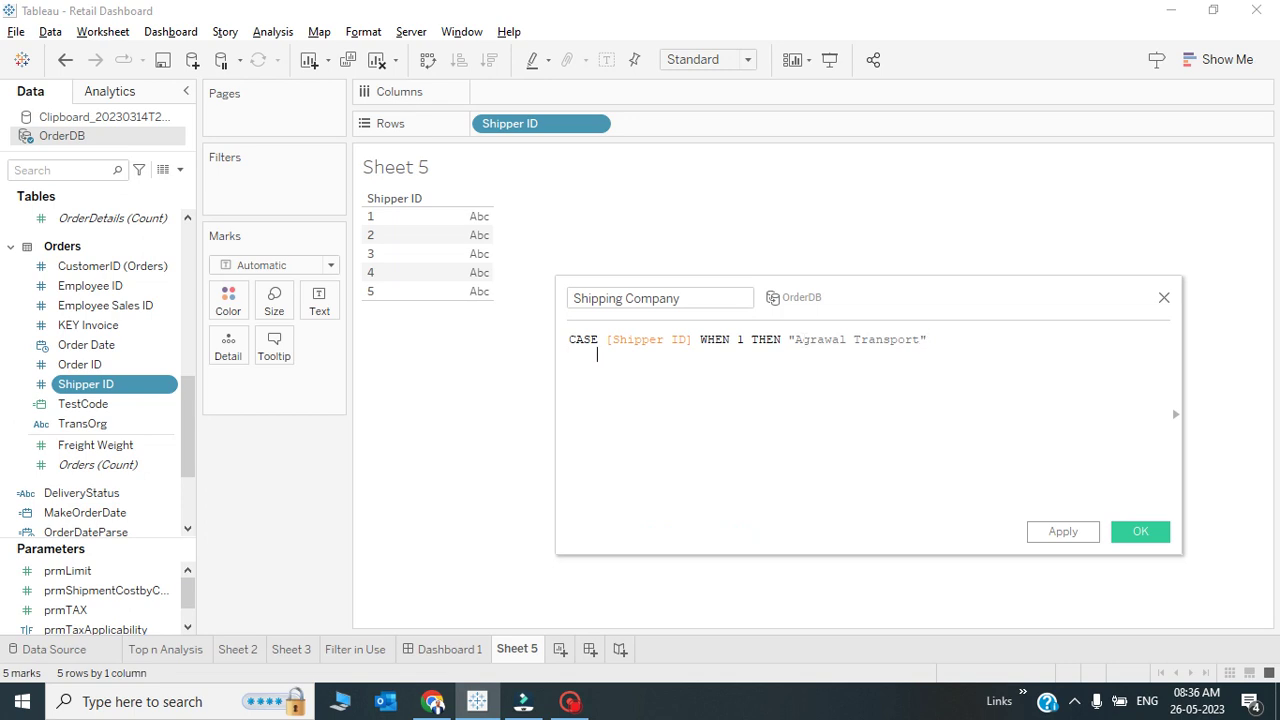
key("Tab")
key("Tab")
key("Tab")
type("WHEN")
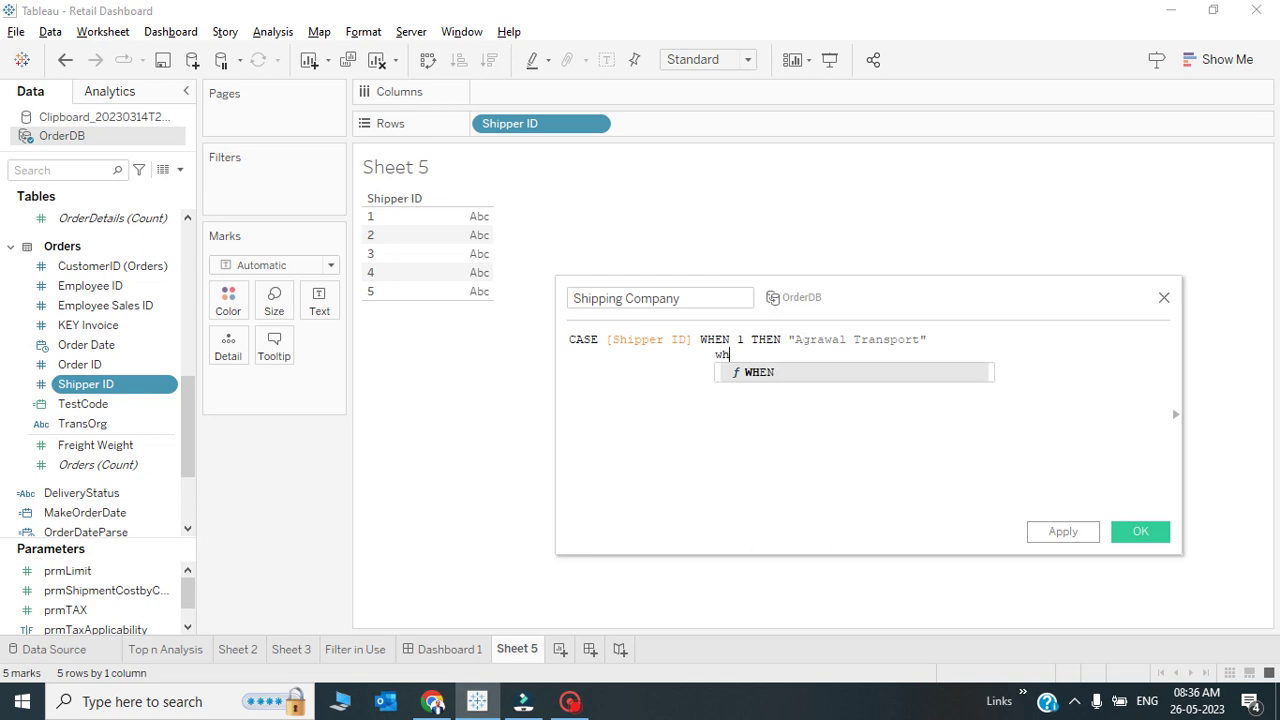
type(" 2 th")
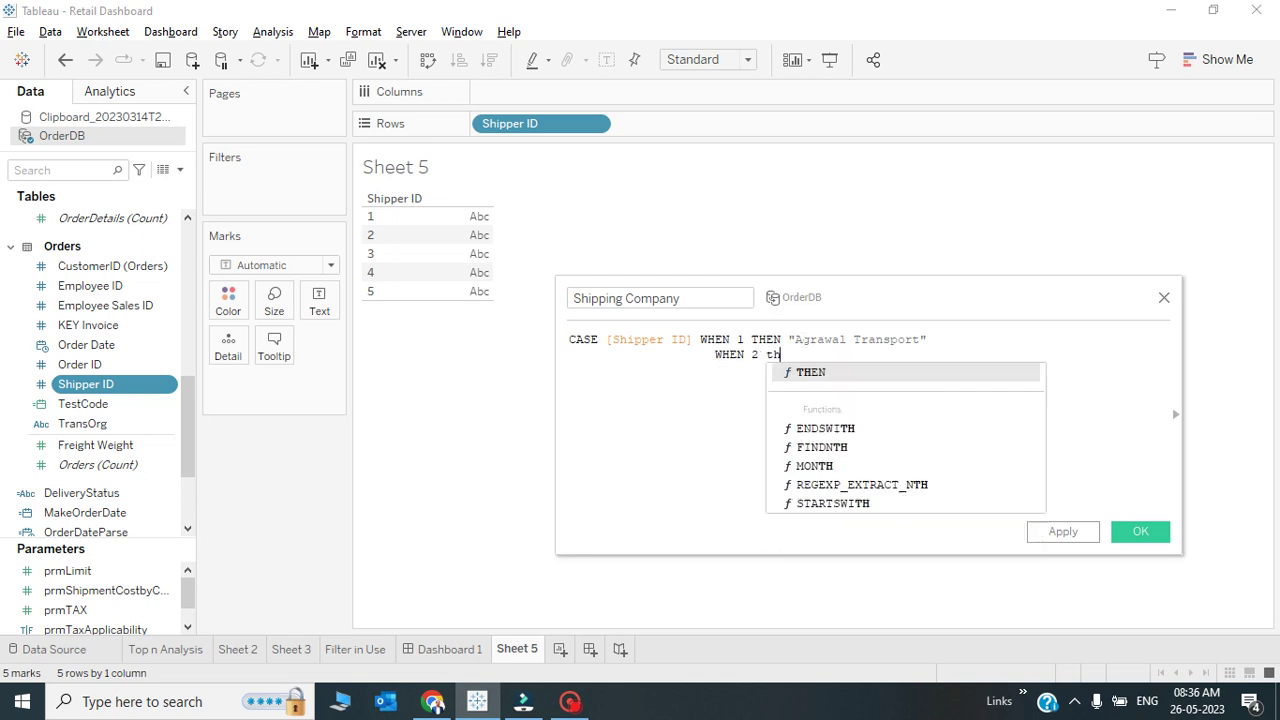
key("Return")
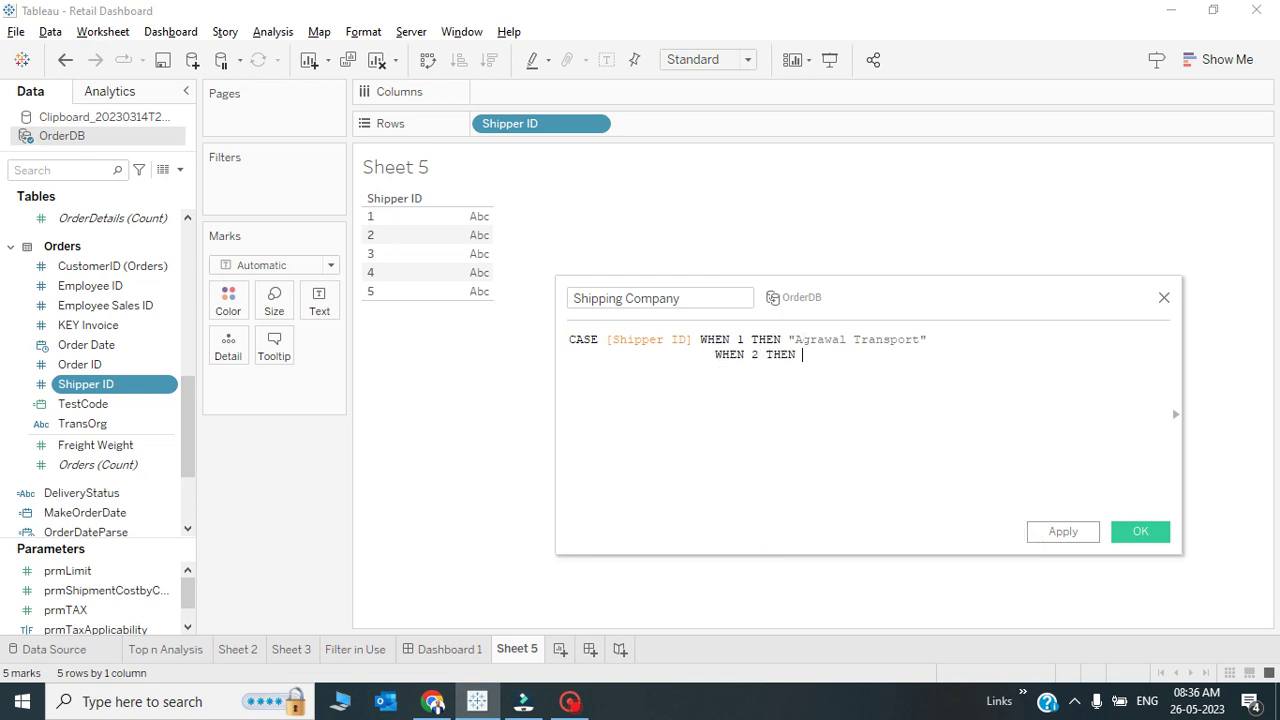
type("\"\"")
type("DTDC")
type(" Ltd")
type(".")
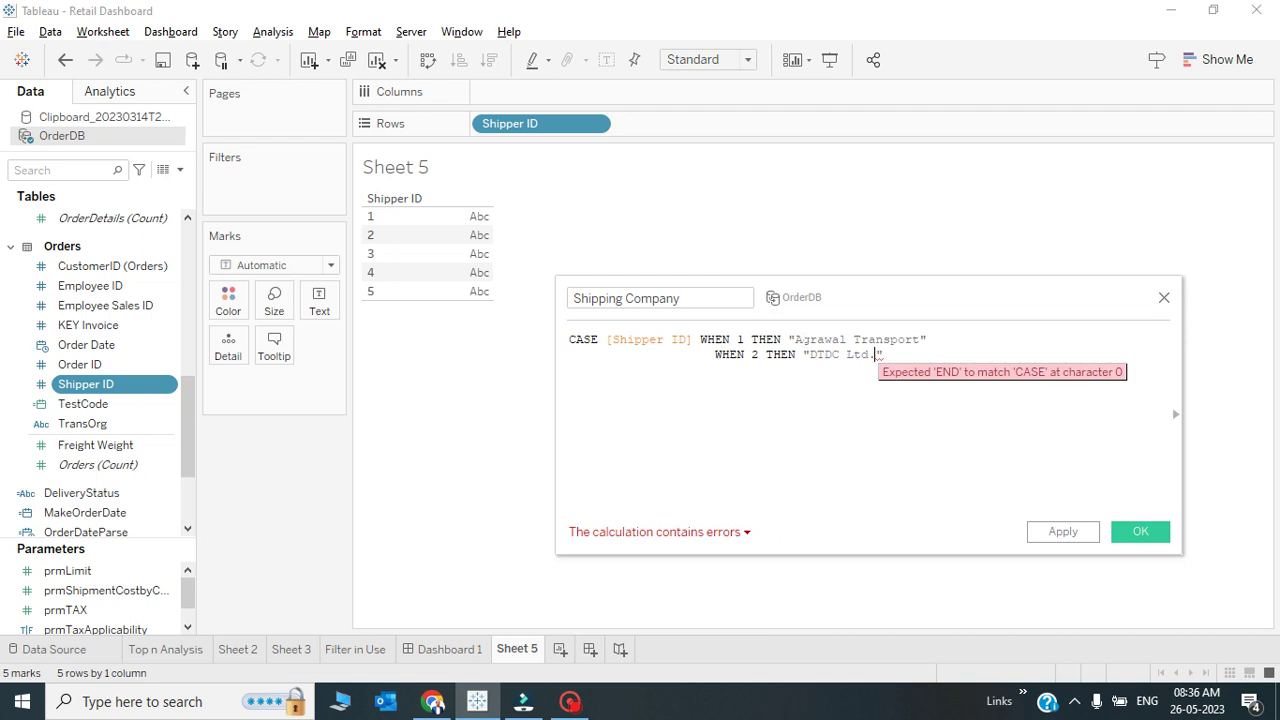
key("BackSpace")
key("End")
key("Return")
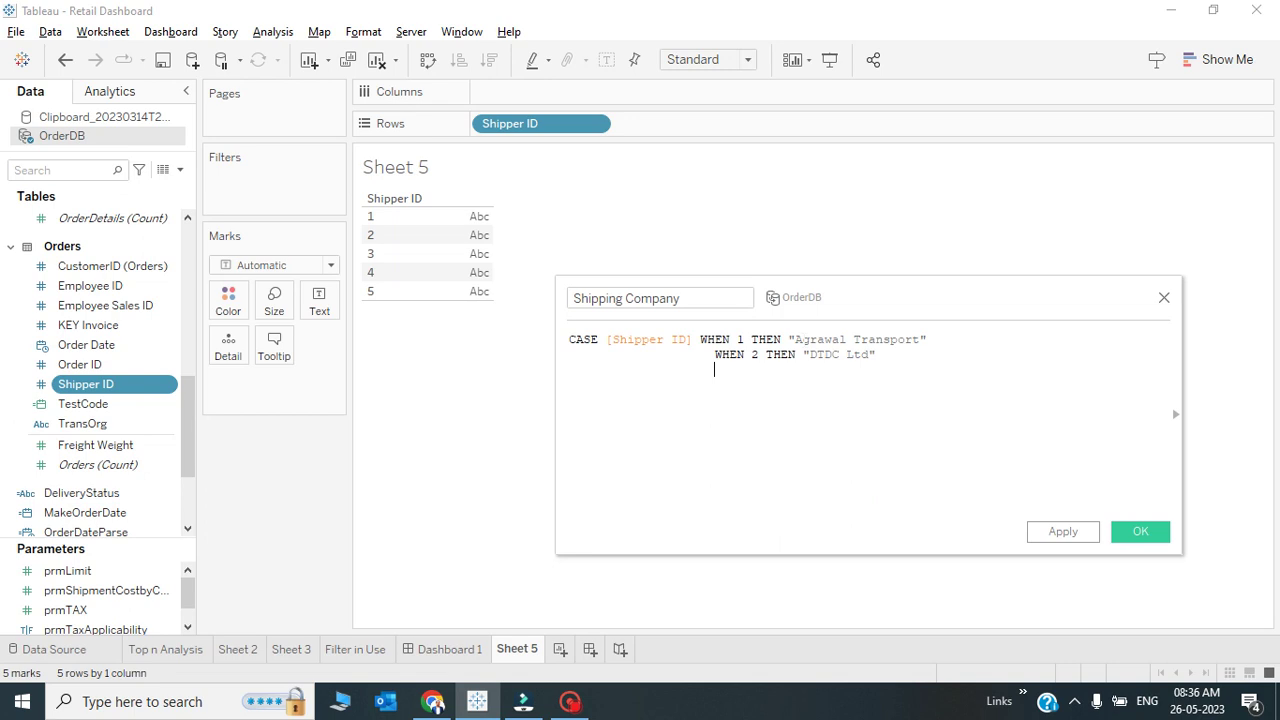
Add the cases WHEN 3 THEN "Fedex" and WHEN 4 THEN "Blue Dart"
type("WHEN 3 THEN \"Fedex")
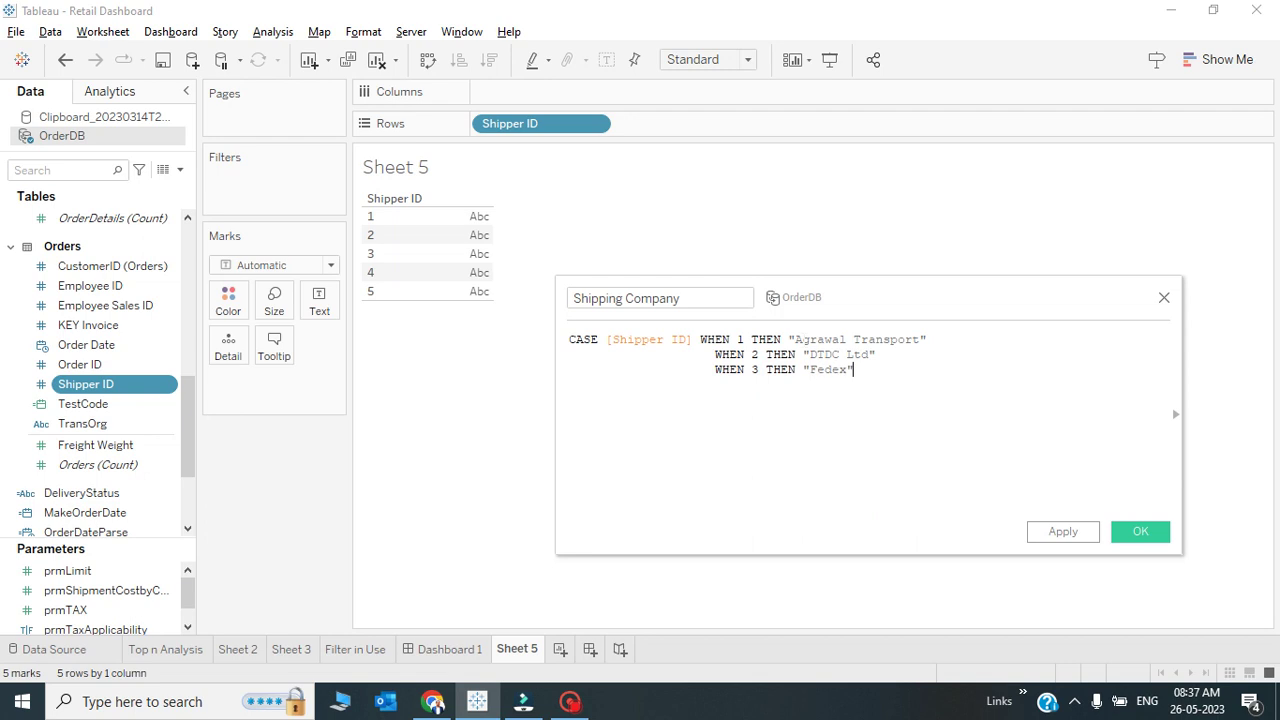
key("End")
key("Return")
type("WHEN 4 THEN \"\"")
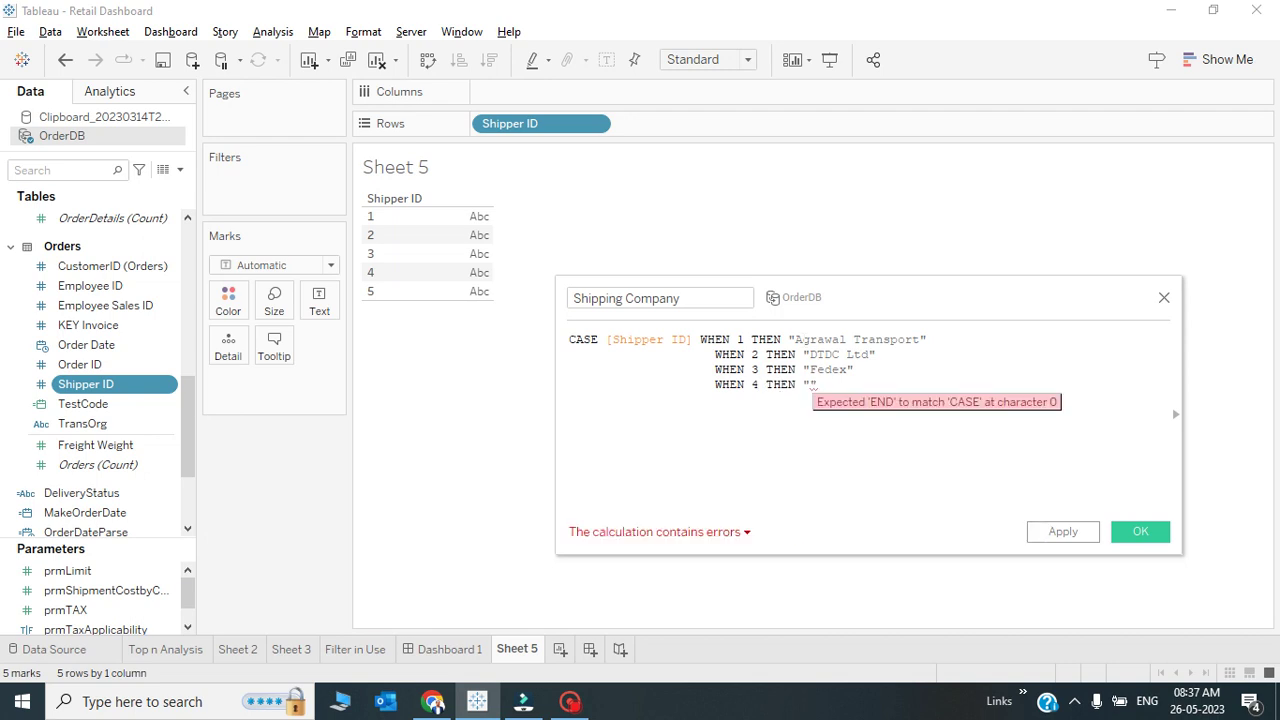
left_click(810, 384)
type("Blue Dart")
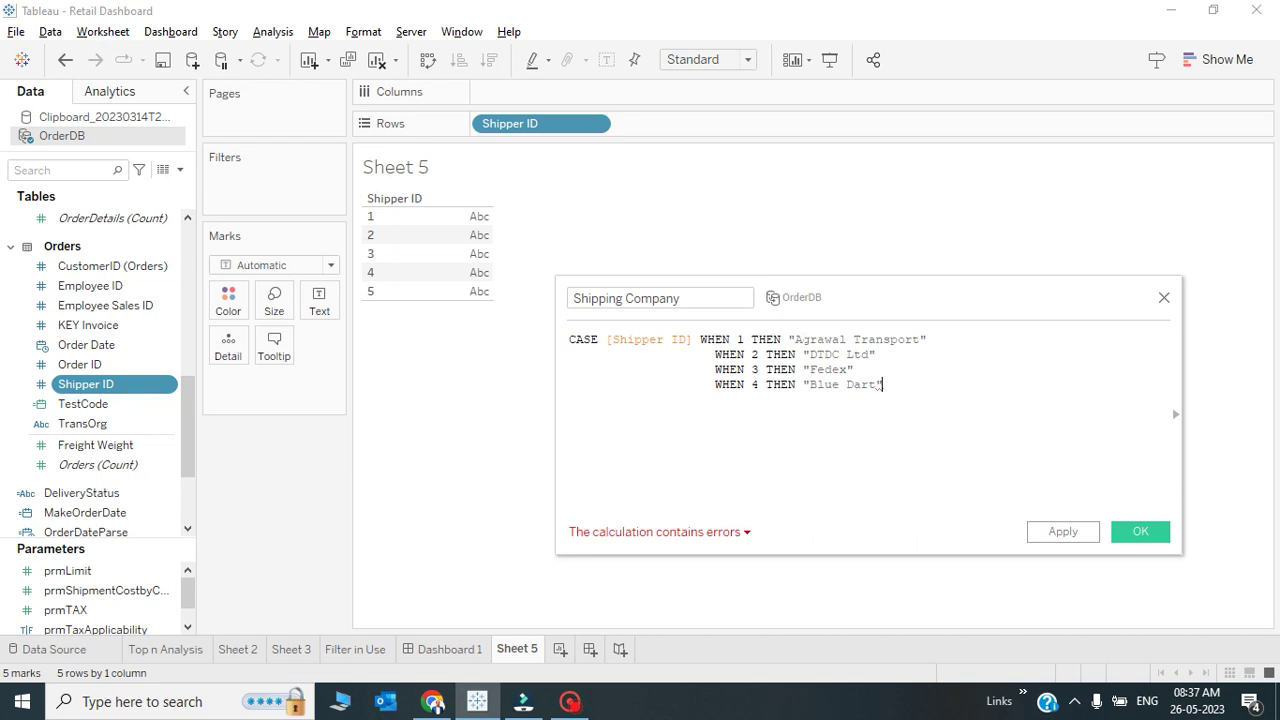
Add WHEN 5 THEN "Professional couriur" and begin an ELSE line below it
left_click(569, 399)
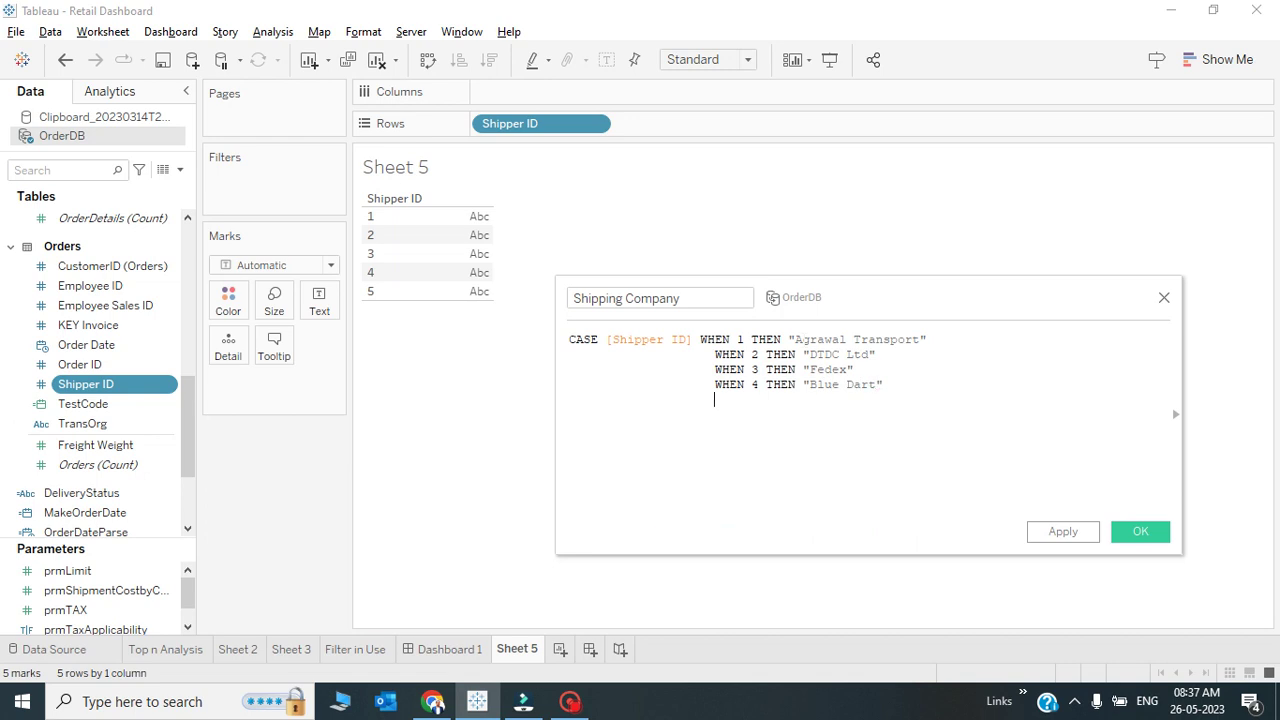
type("WHEN ")
type("5")
type(" THEN")
type(" \"\"")
type("Professio")
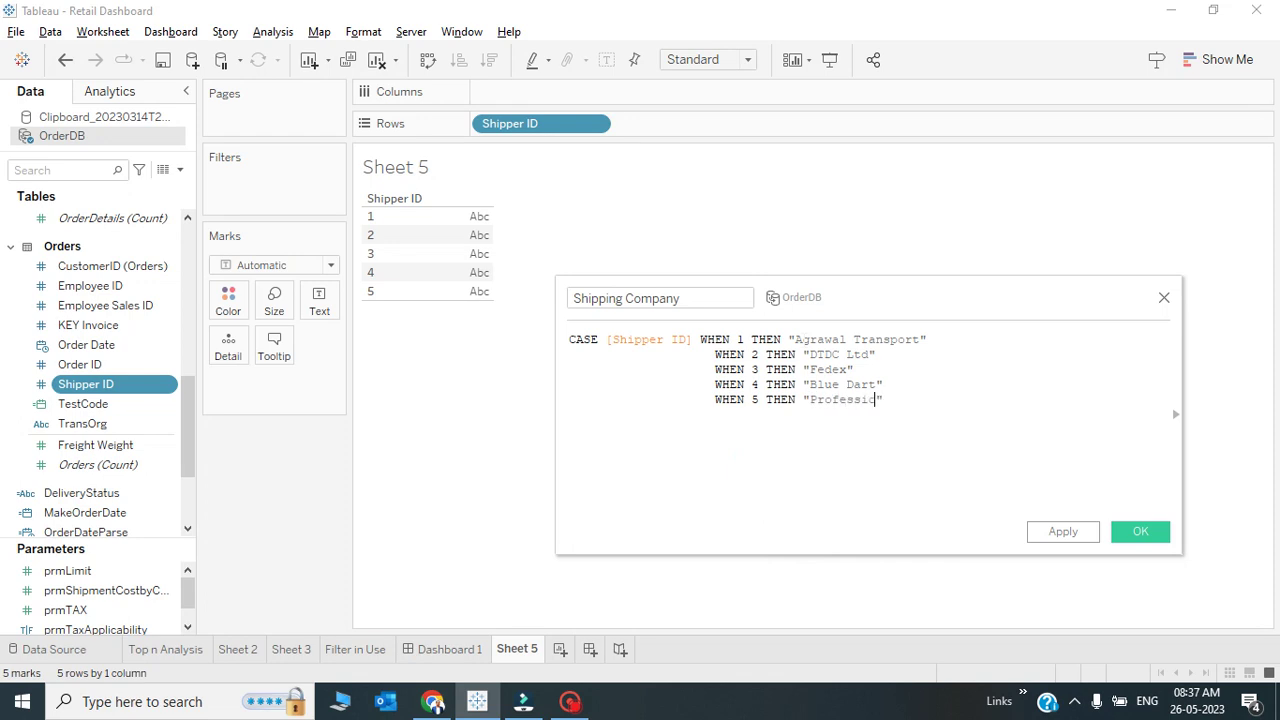
type("nal couriur")
key("Return")
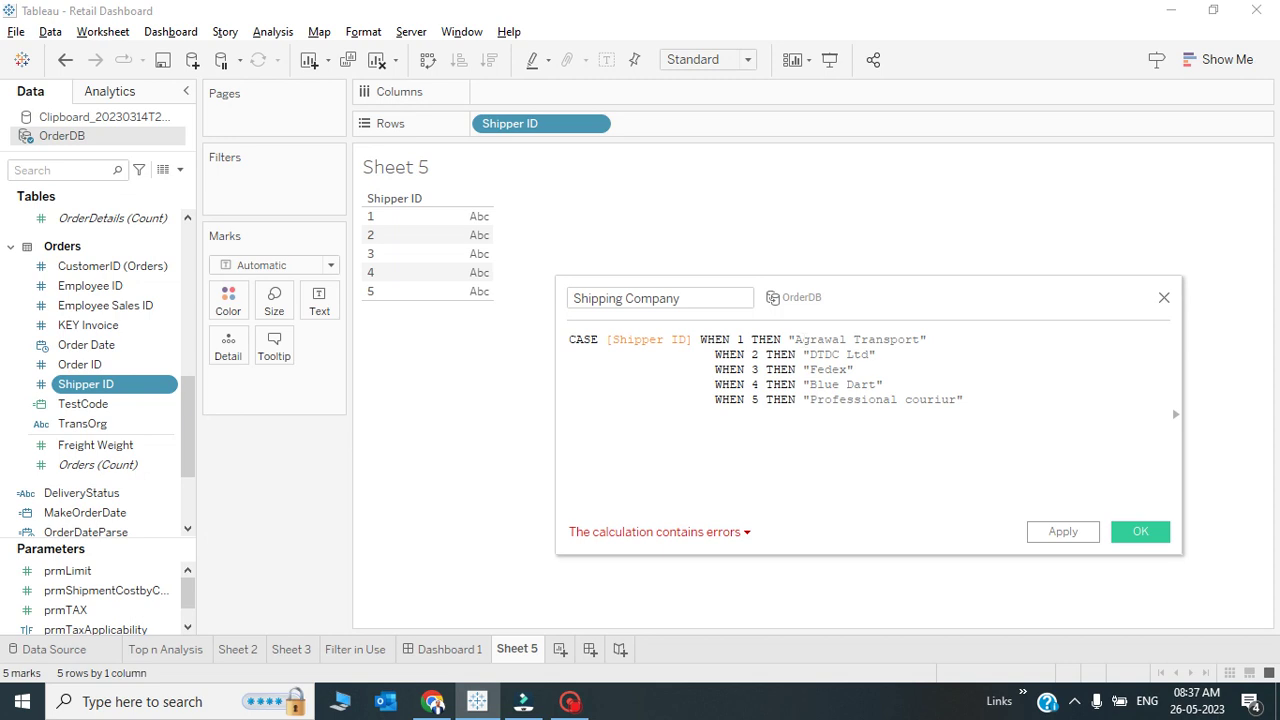
key("Return")
type("ELSE")
Complete the formula with ELSE "Other Transporter" and END, then apply it
type("\"")
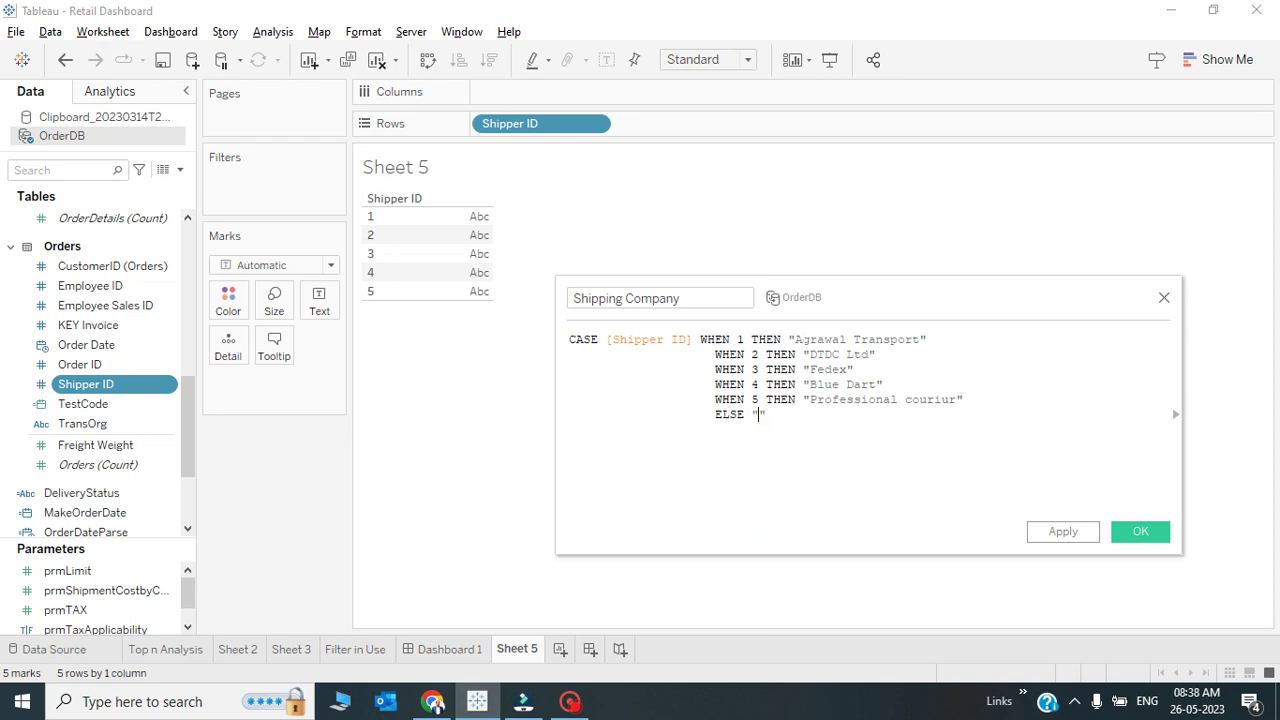
type("Other Transporter")
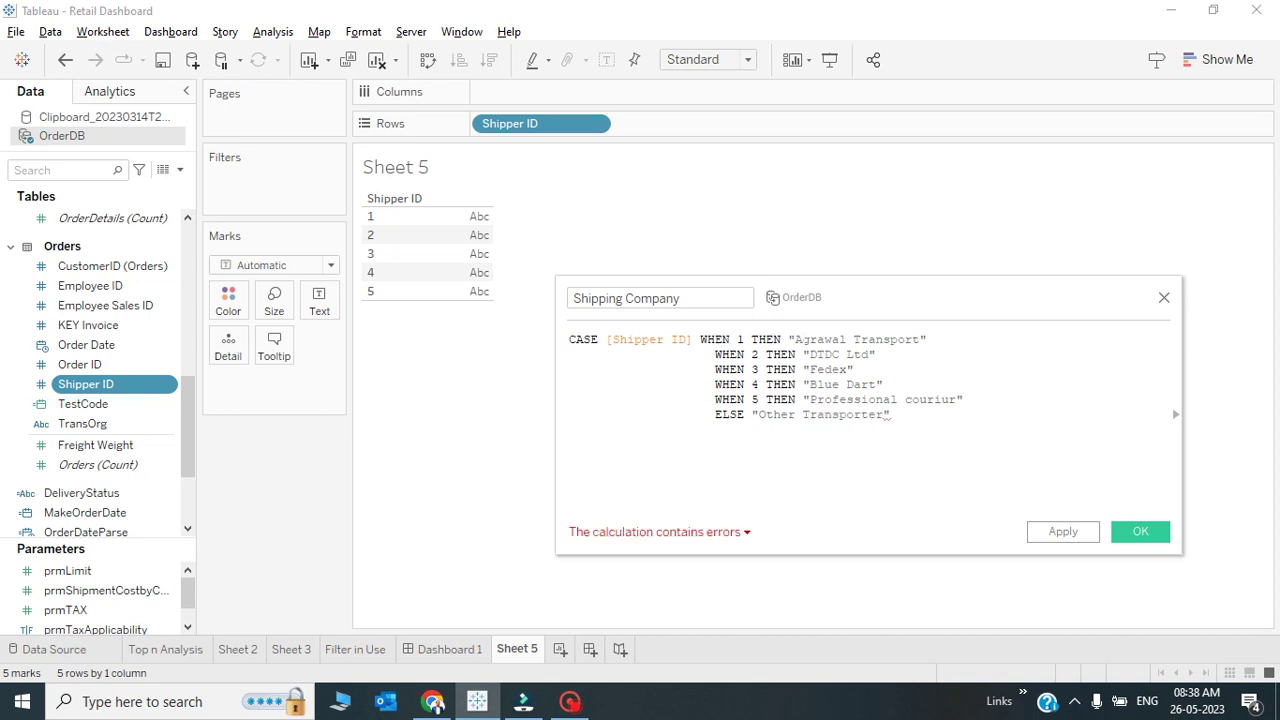
key("Return")
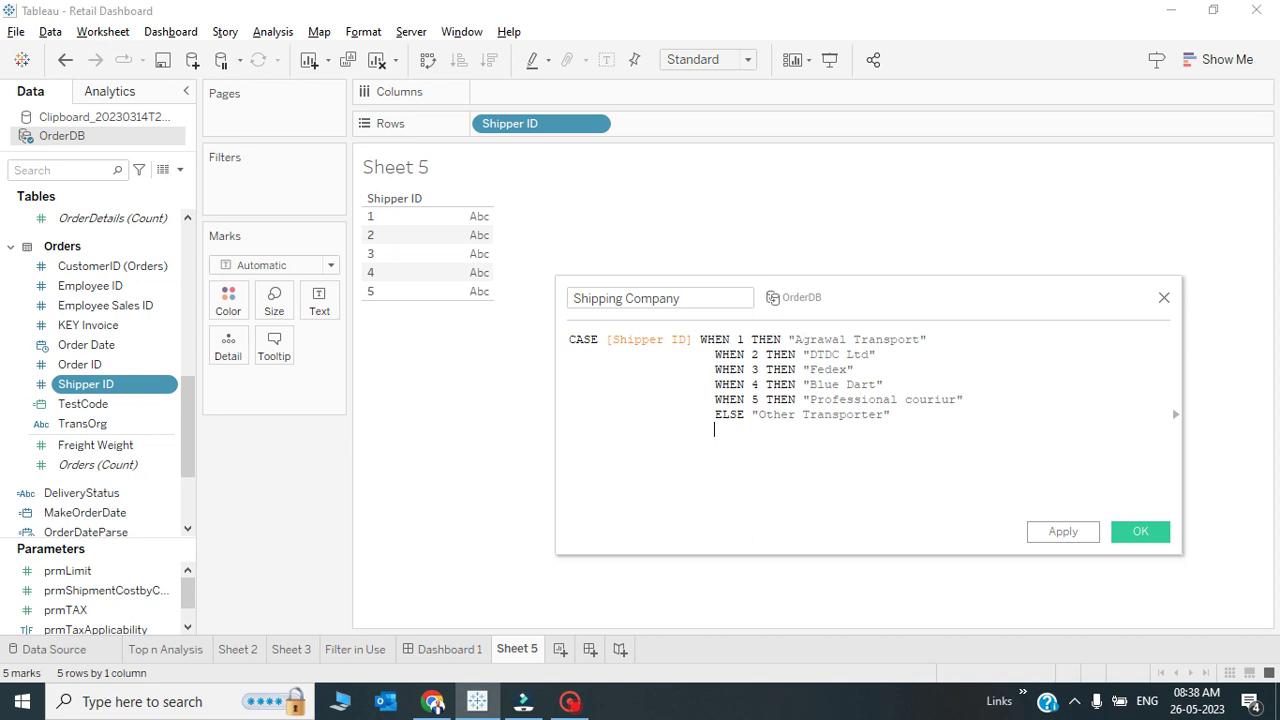
type("e")
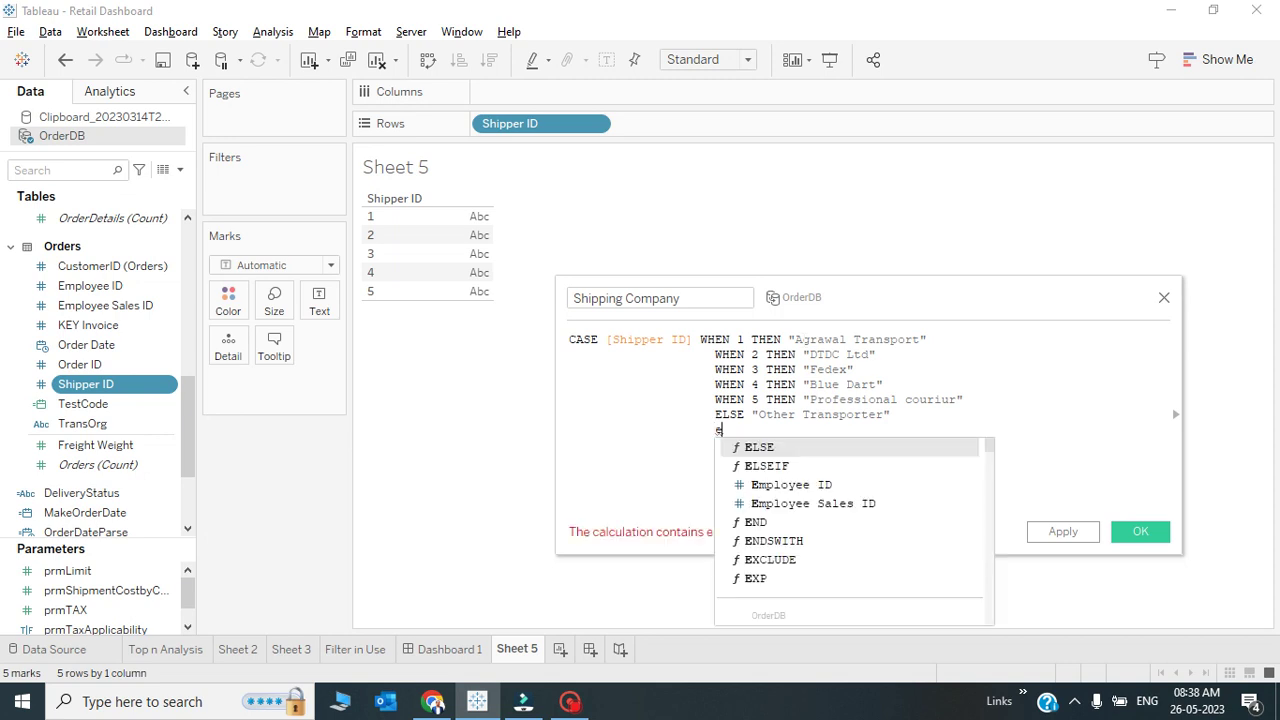
type("n")
key("Return")
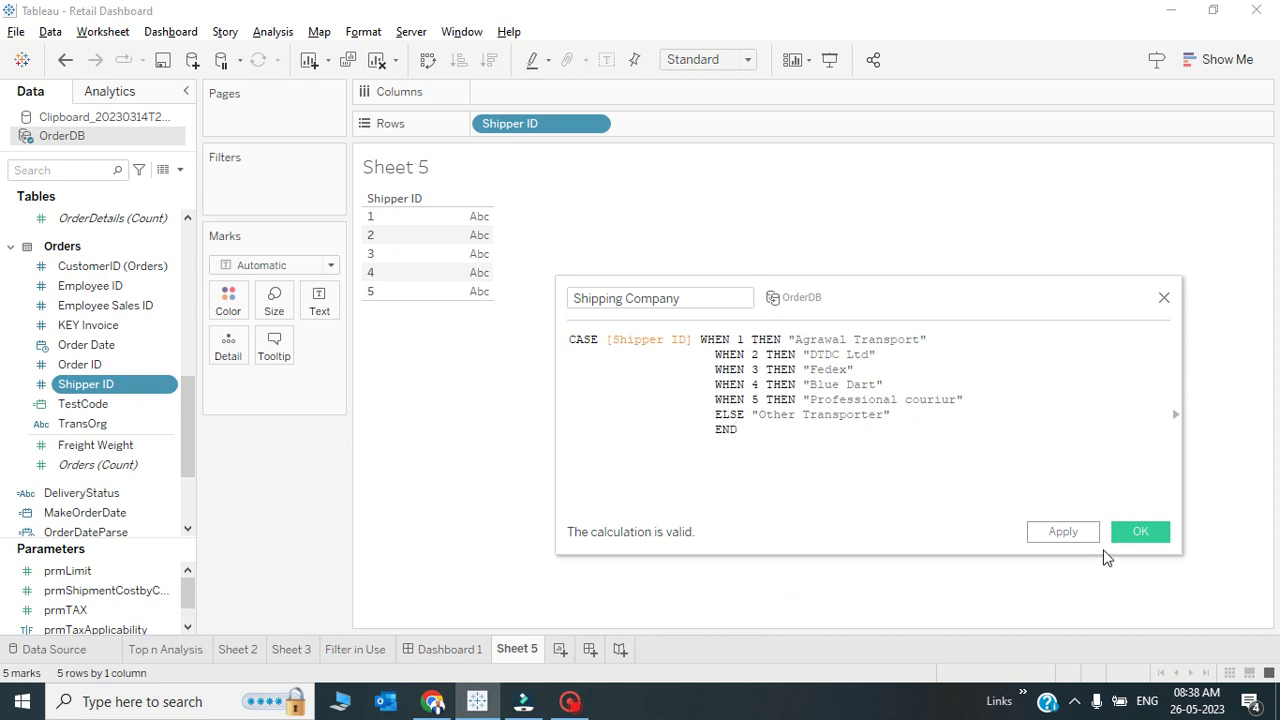
left_click(1065, 537)
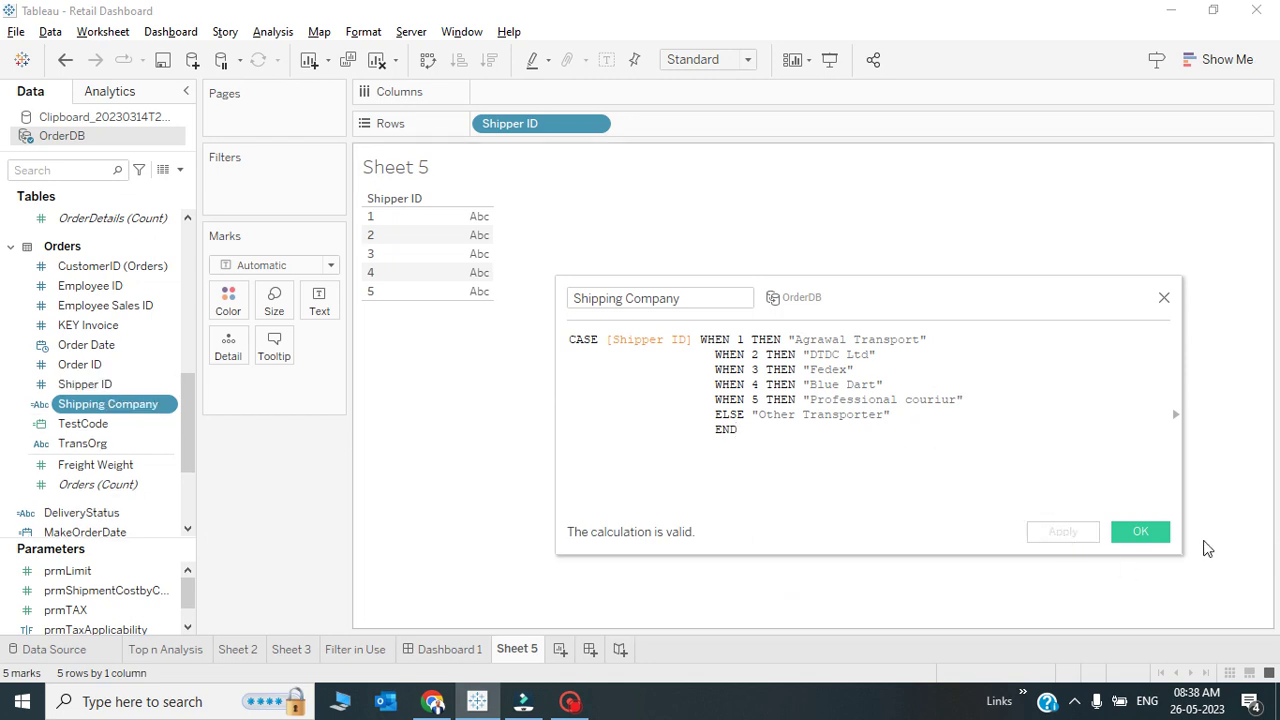
Close the editor and add Shipping Company to Rows beside Shipper ID
left_click(1137, 533)
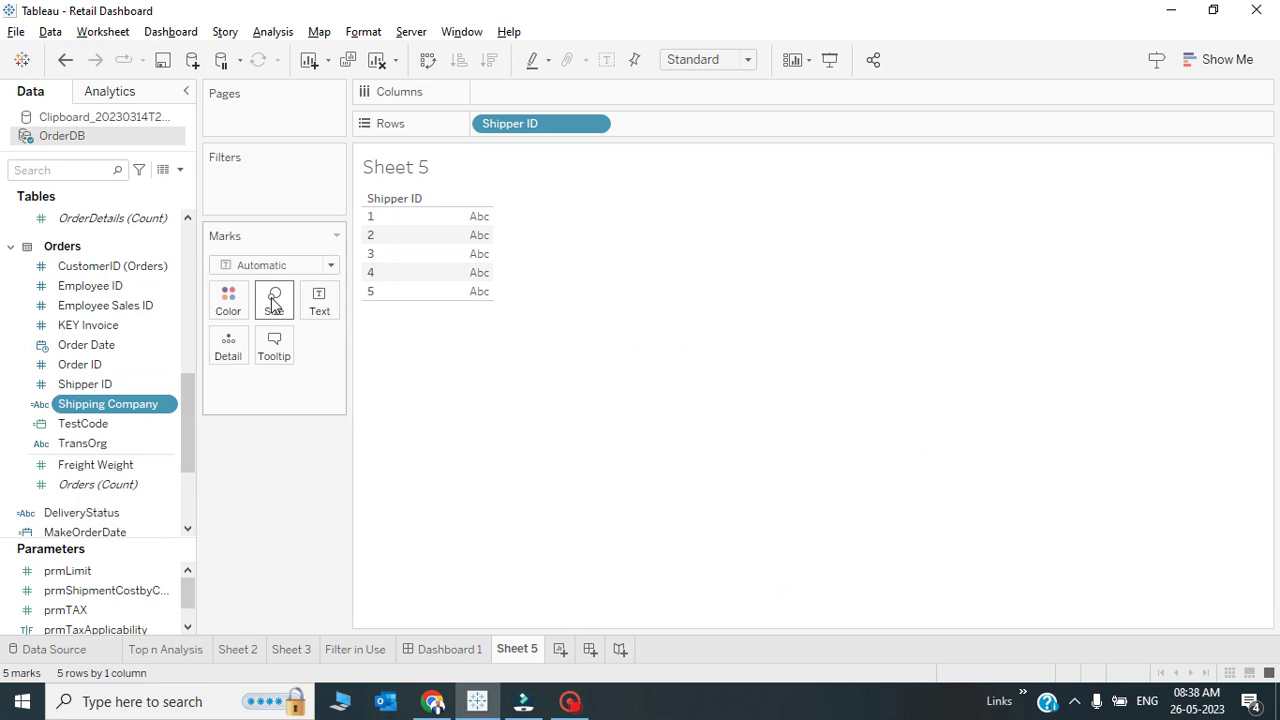
left_click_drag(103, 403, 458, 222)
left_click(80, 403)
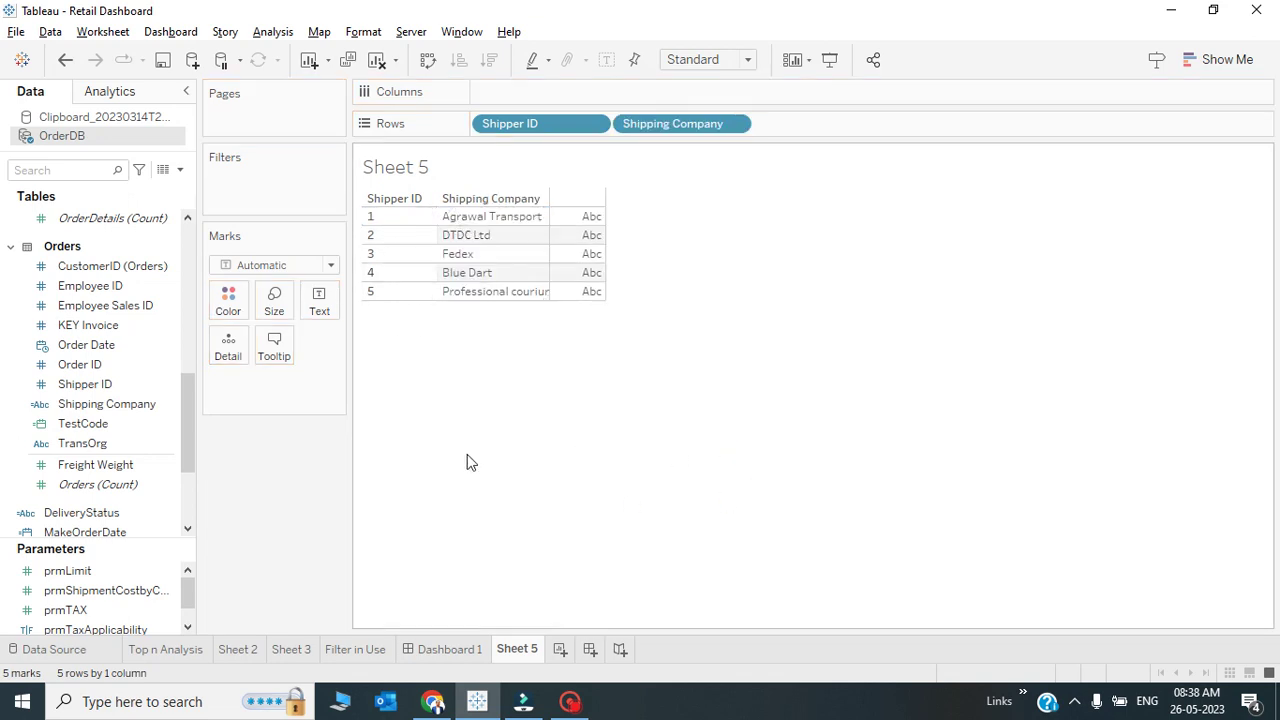
left_click(402, 219)
left_click(491, 266)
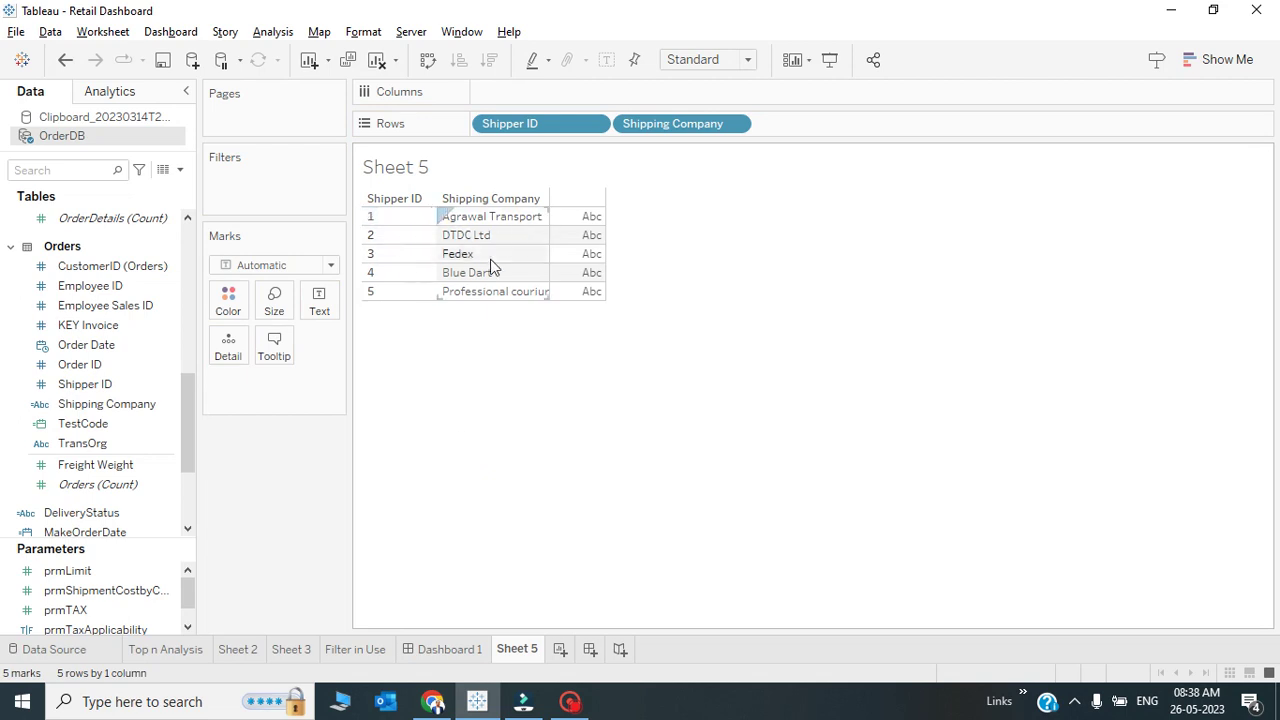
left_click(403, 298)
left_click(528, 297)
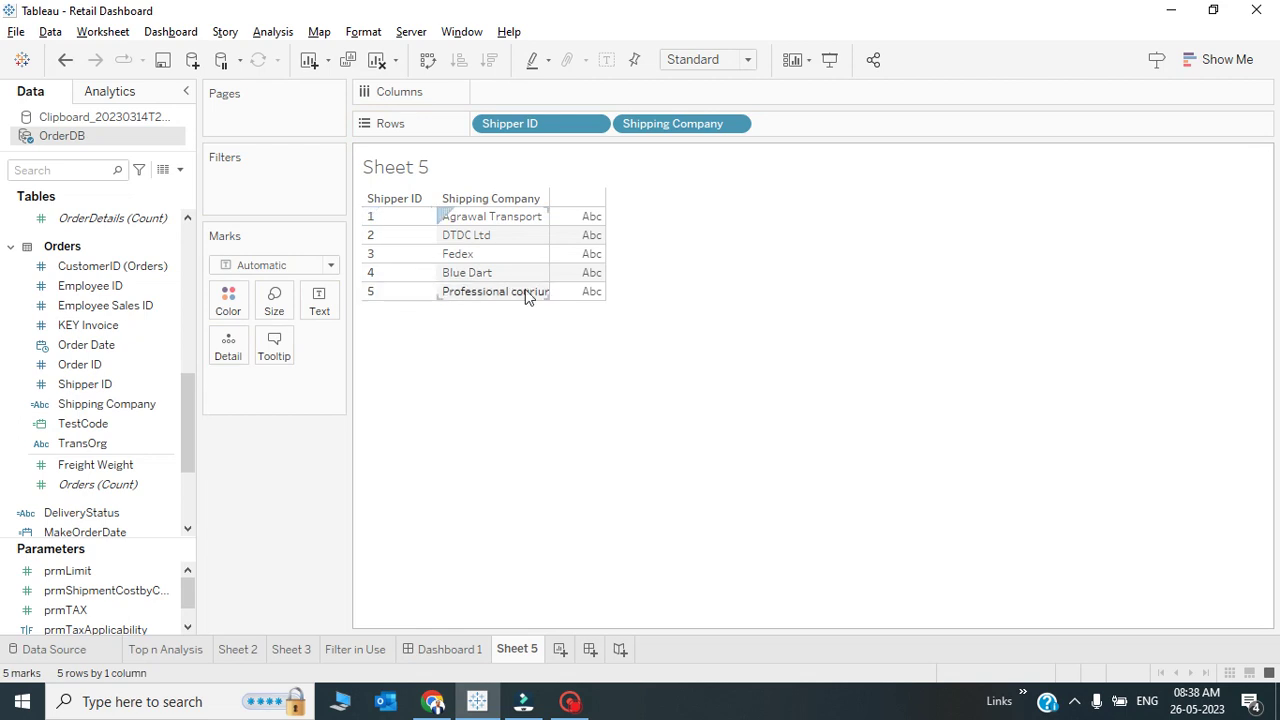
left_click(465, 452)
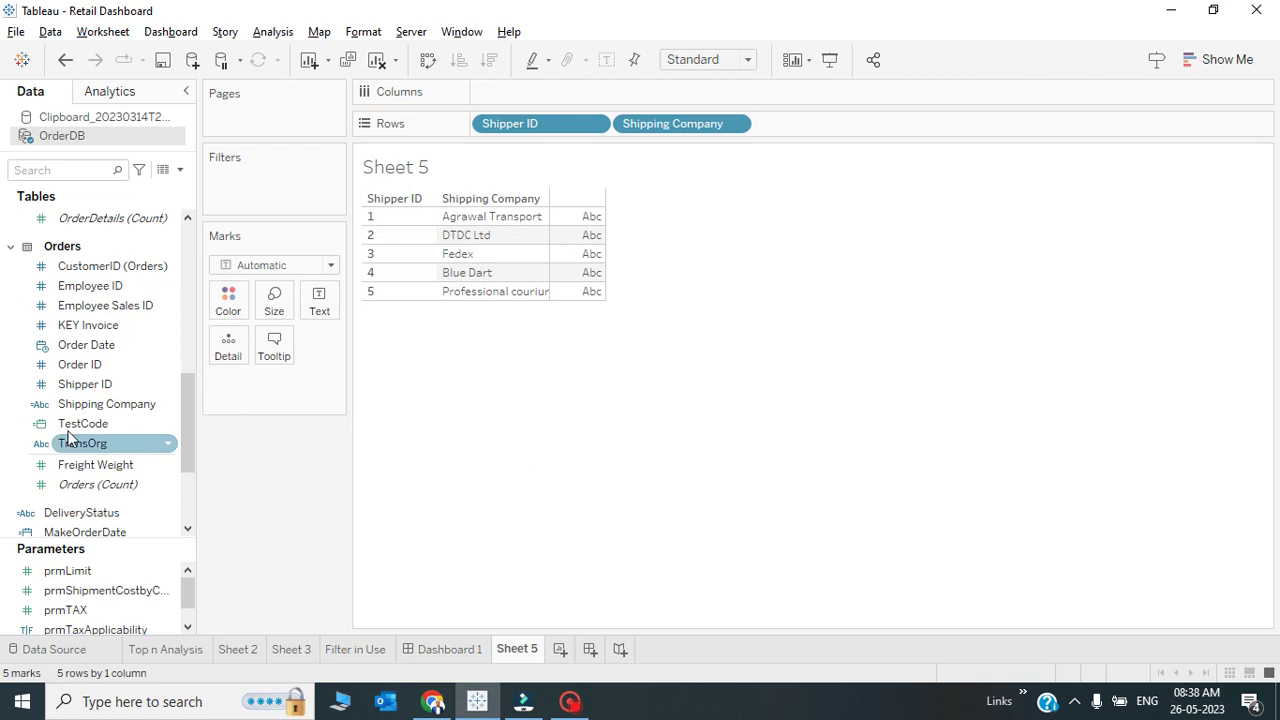
Reopen the Shipping Company calculation for editing from the Data pane
left_click(88, 386)
left_click(486, 288)
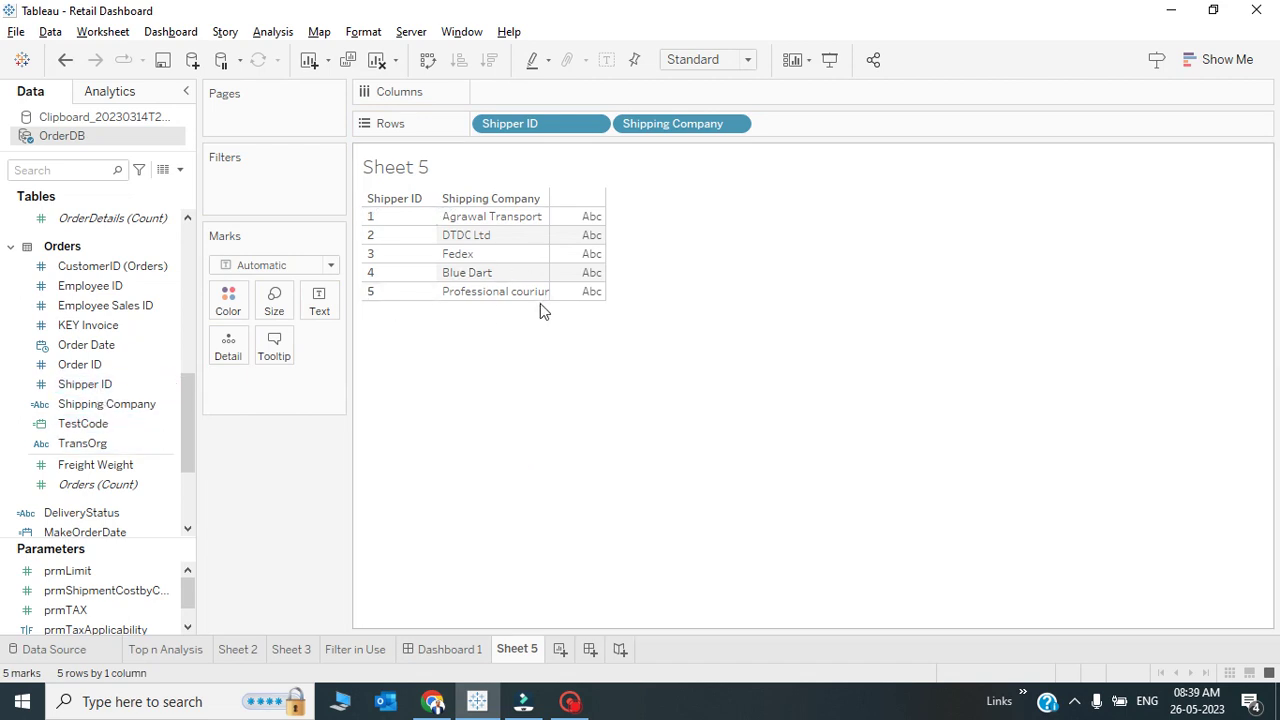
left_click(90, 385)
left_click(100, 405)
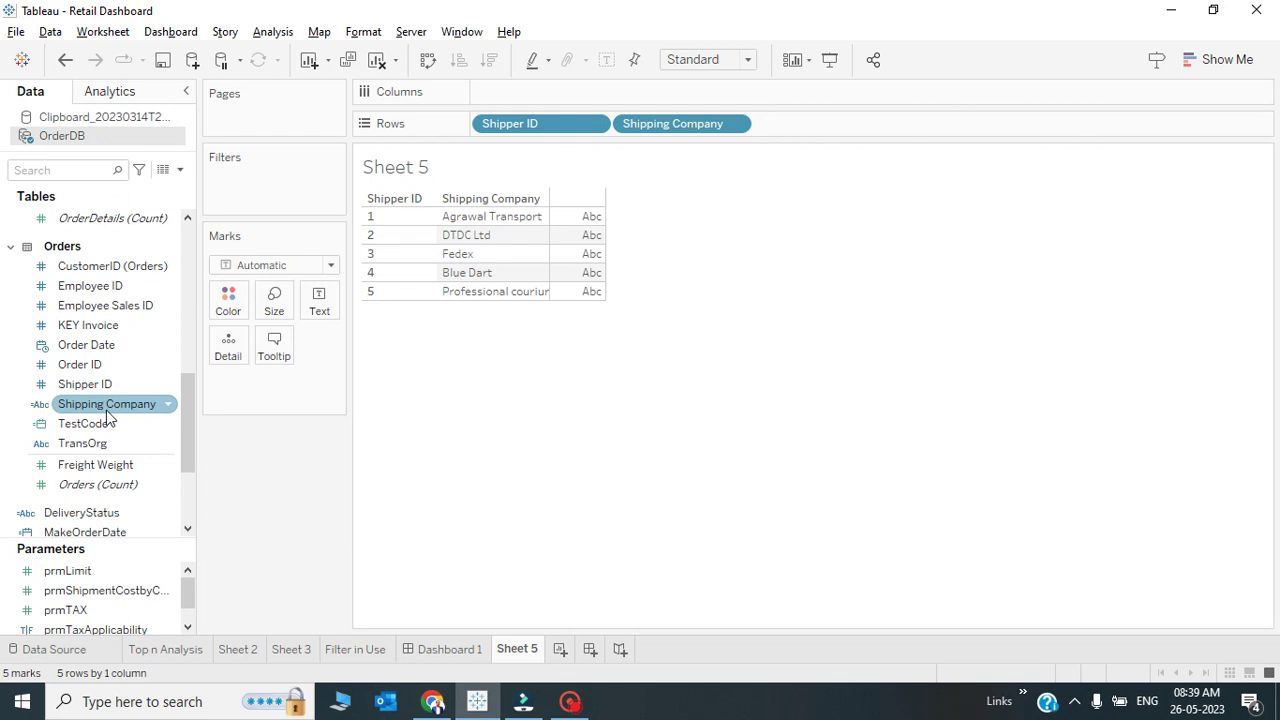
right_click(106, 410)
left_click(206, 114)
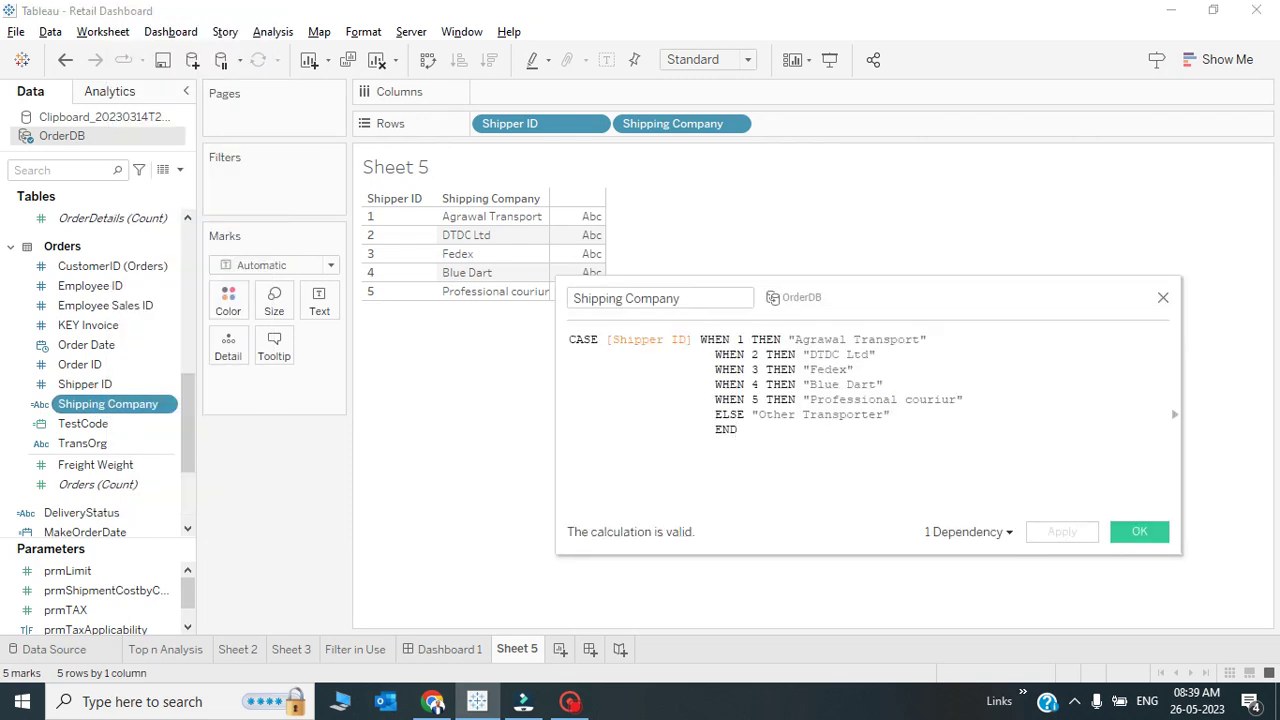
Delete the WHEN 5 "Professional couriur" line, realign ELSE, and apply the formula
left_click_drag(713, 399, 1046, 395)
key("ctrl+c")
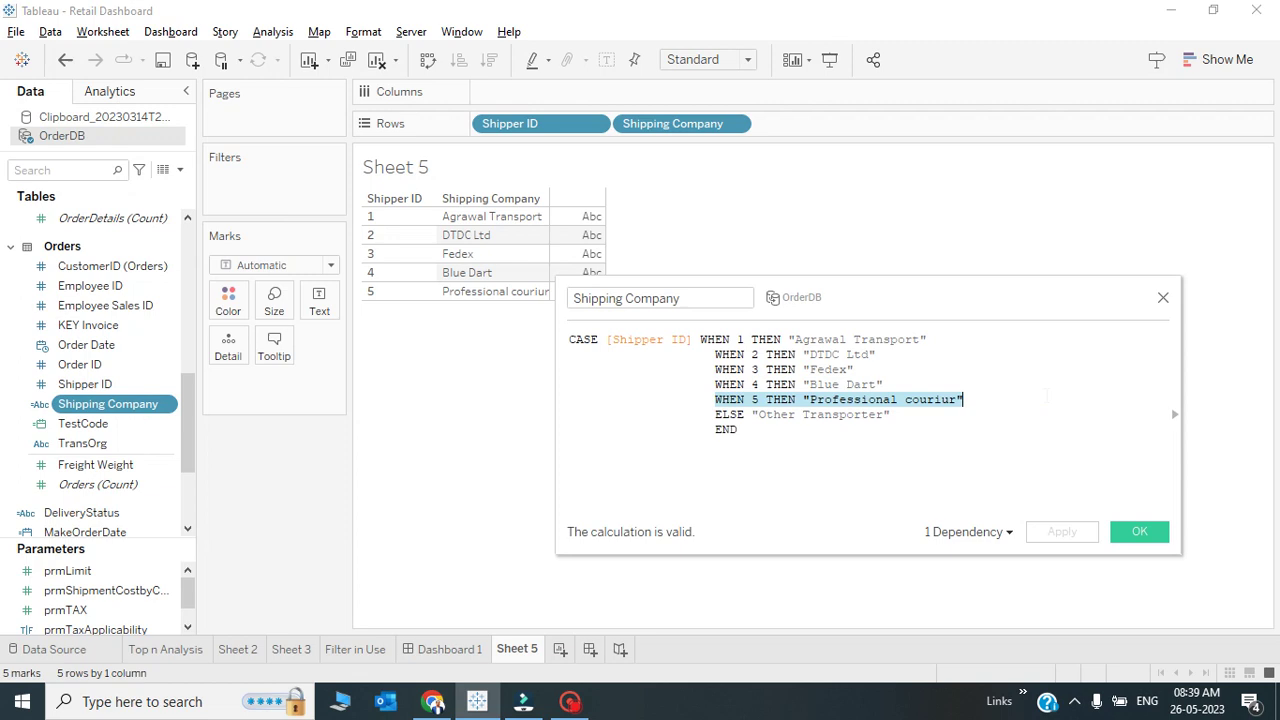
key("Delete")
key("Delete")
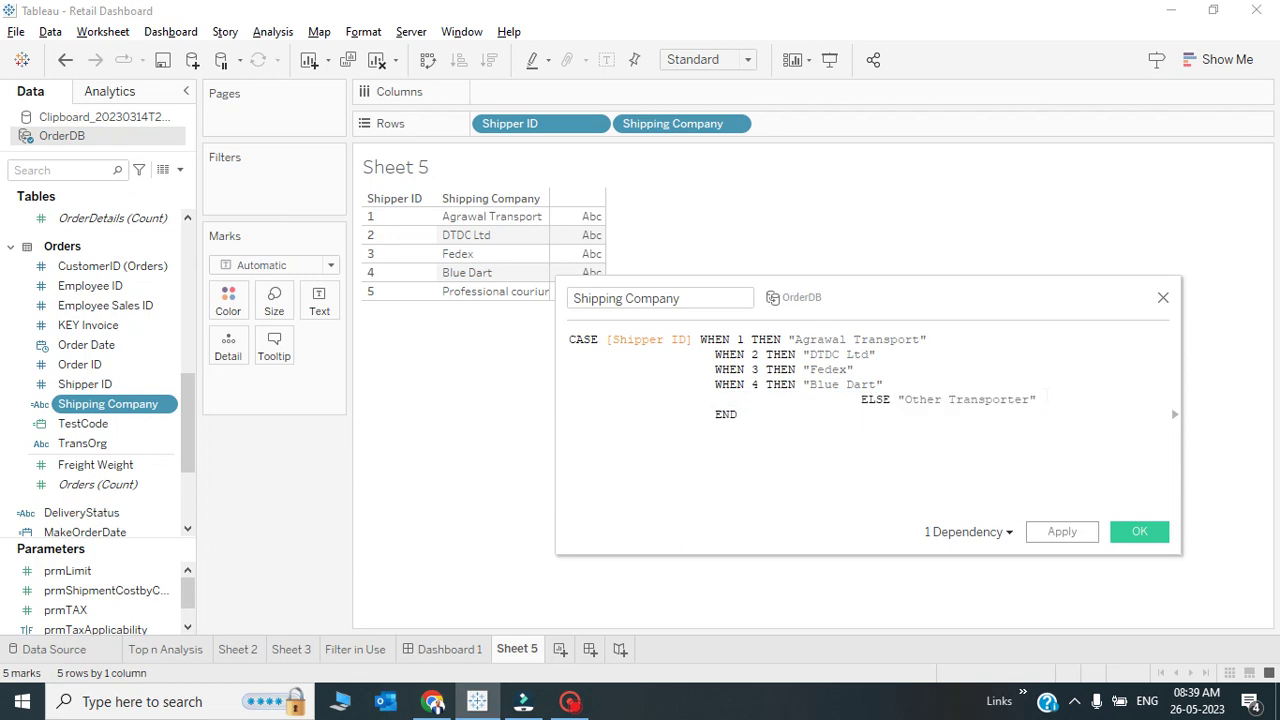
key("Delete")
key("Delete")
key("Delete")
key("Delete")
key("Delete")
key("Delete")
key("Delete")
key("Delete")
key("Delete")
key("Delete")
key("Delete")
key("Delete")
key("Delete")
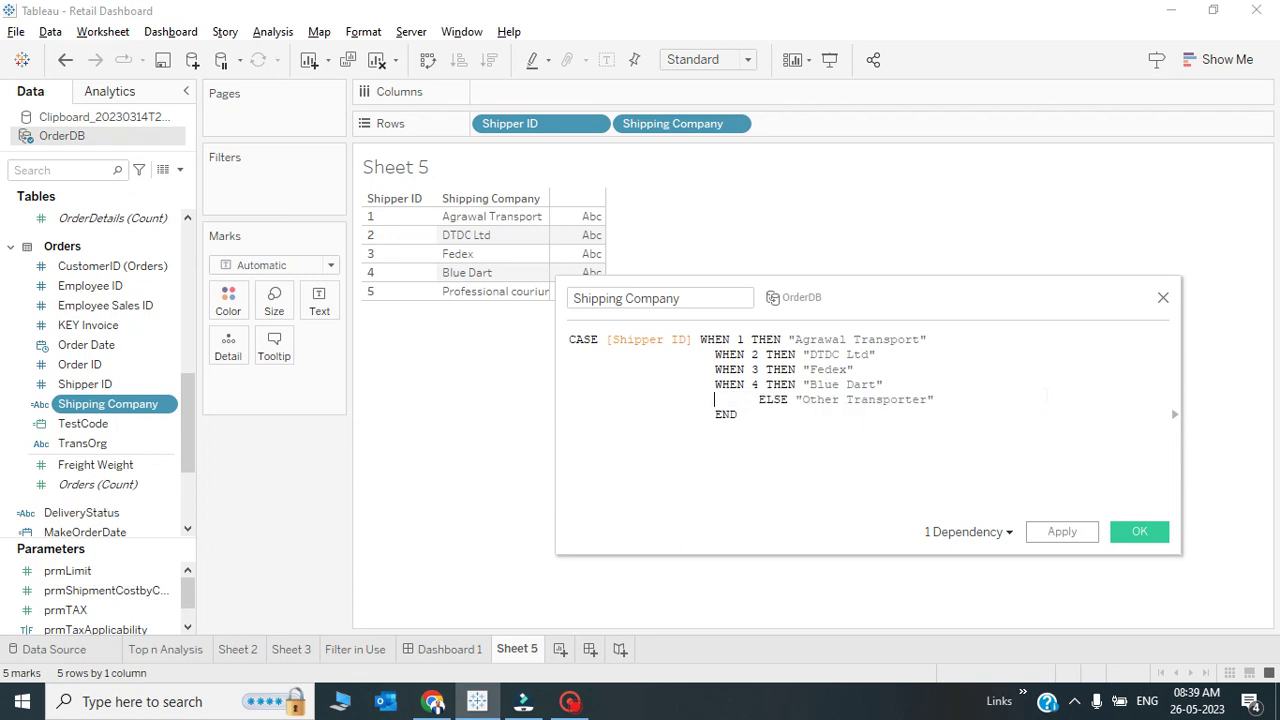
key("Delete")
key("Delete")
key("Delete")
key("Delete")
key("Delete")
key("Delete")
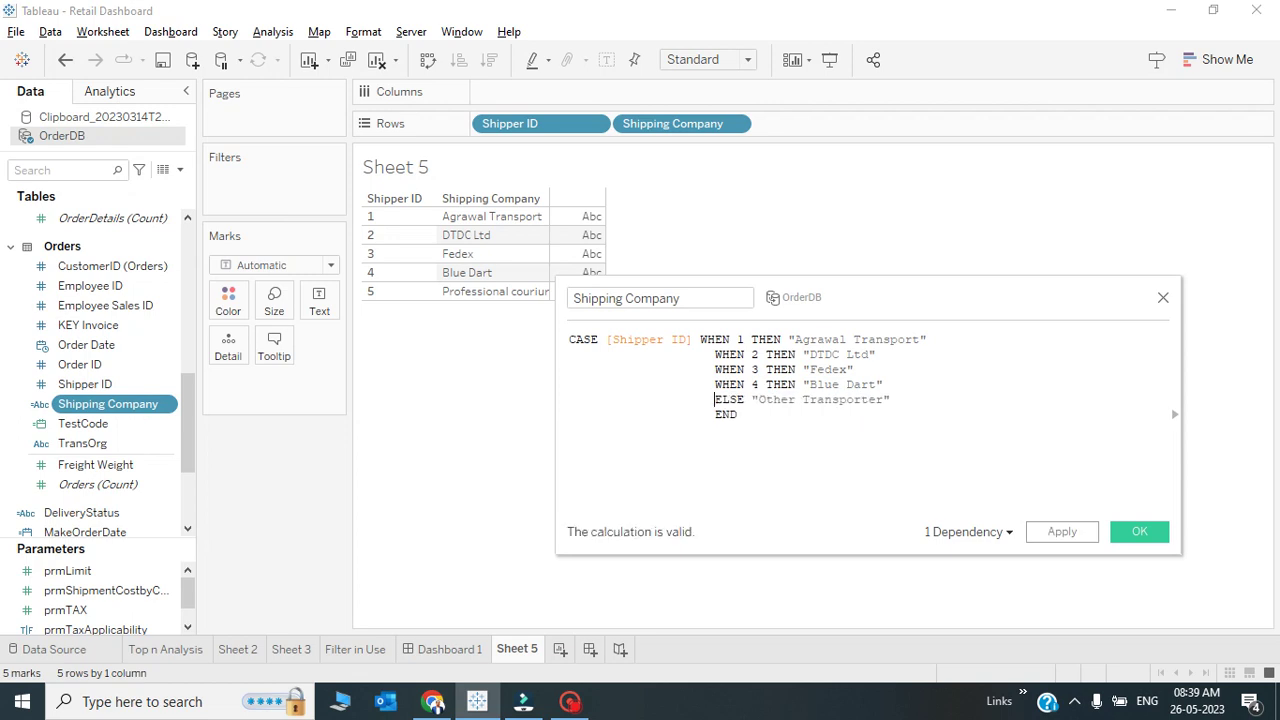
left_click(1078, 538)
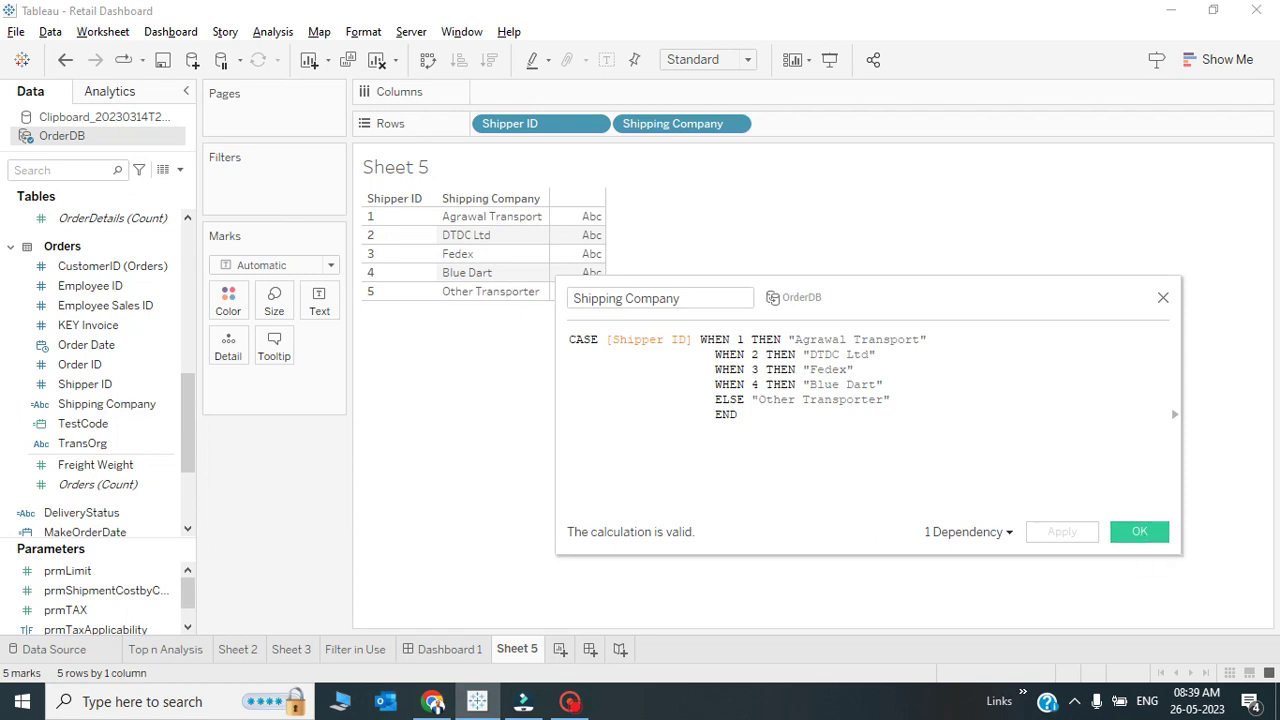
left_click(756, 386)
left_click(868, 385)
left_click(748, 401)
left_click(1139, 531)
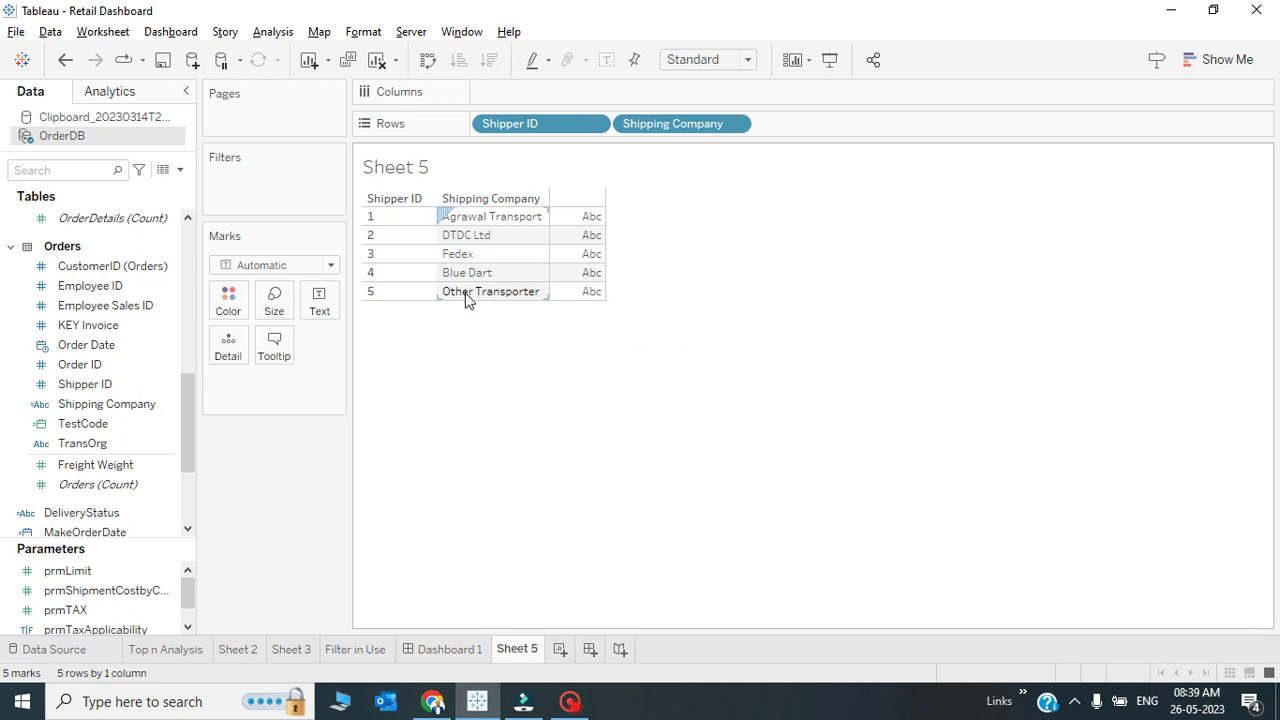
Paste the WHEN 5 THEN "Professional couriur" line back after Blue Dart and save
right_click(110, 404)
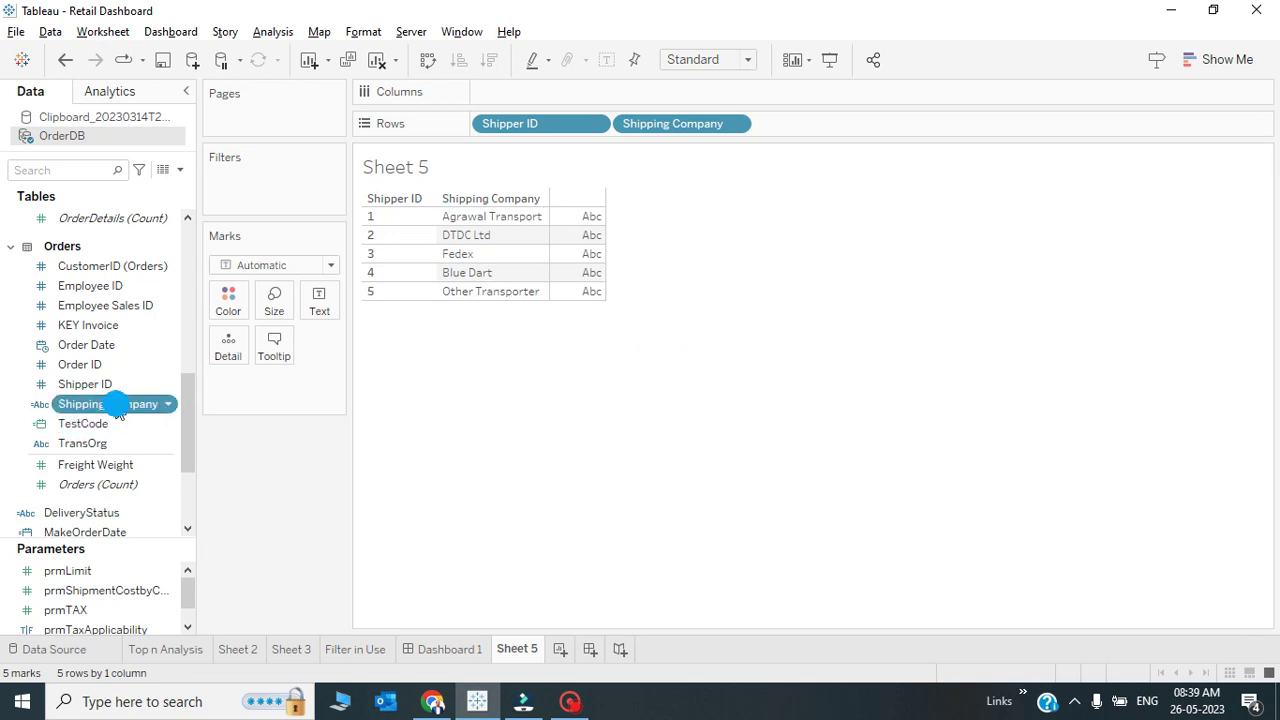
left_click(199, 111)
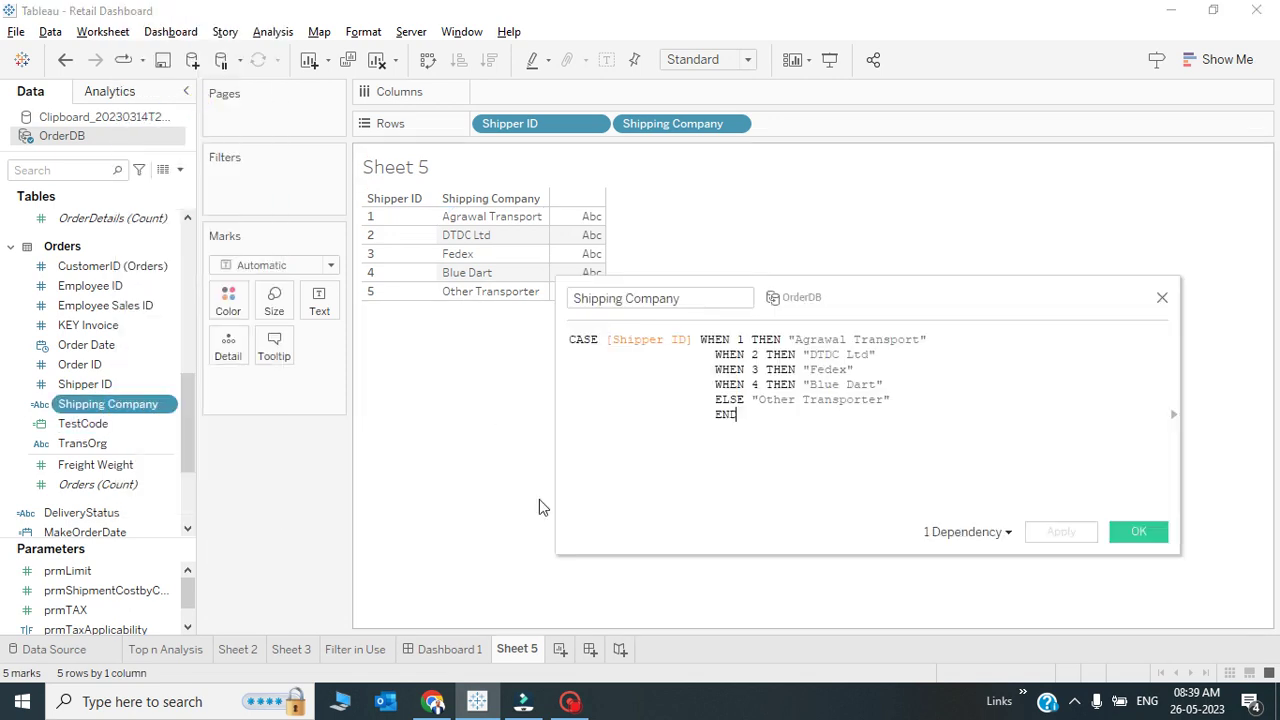
left_click(916, 389)
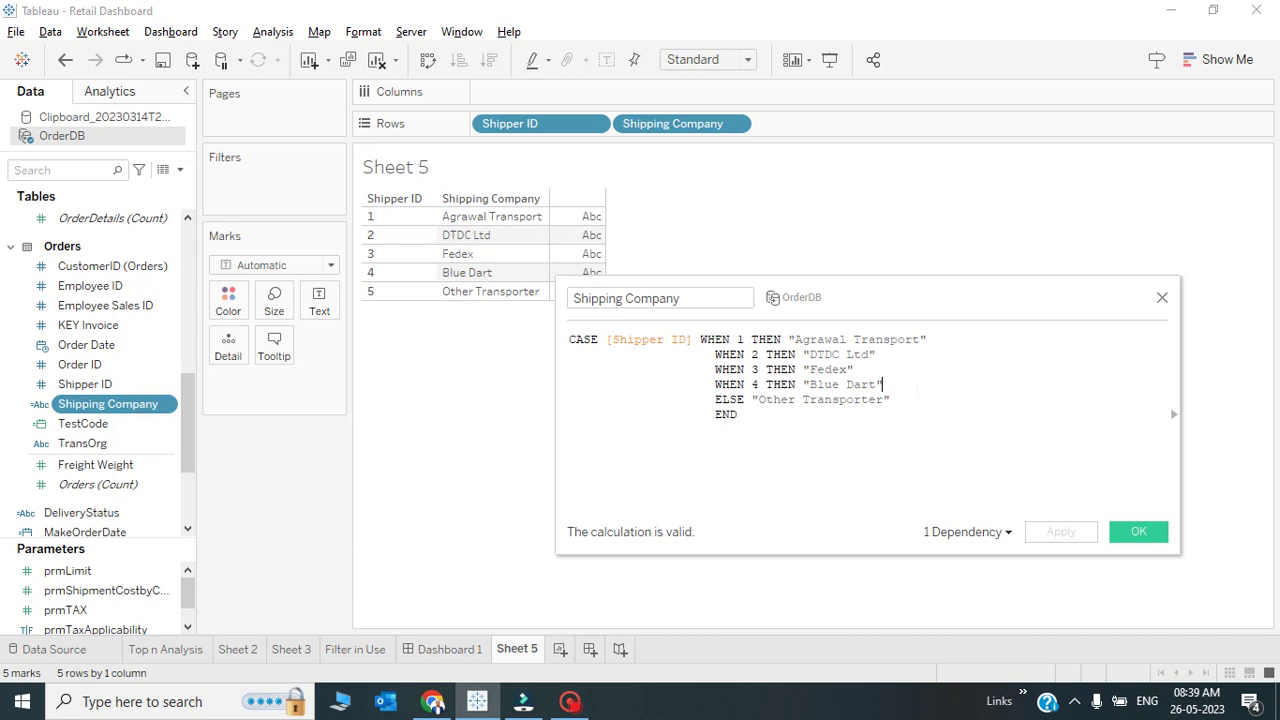
key("Return")
key("ctrl+v")
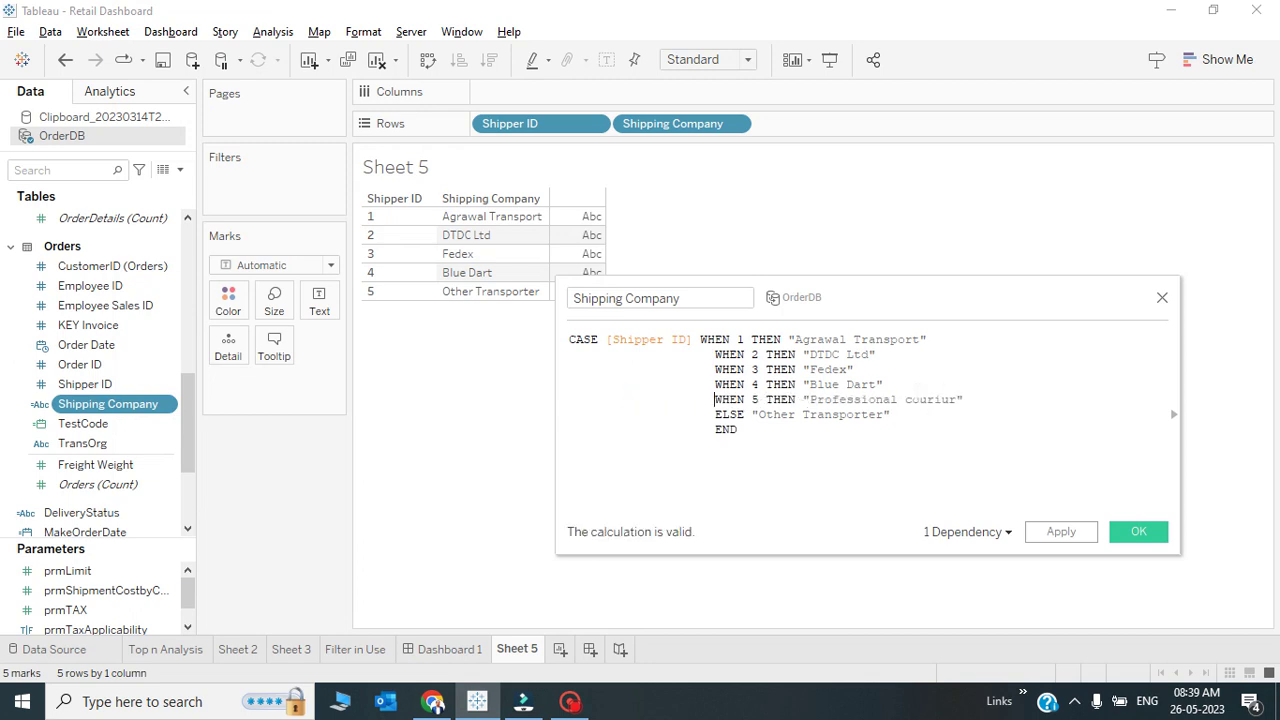
left_click(916, 389)
left_click(937, 411)
left_click(944, 418)
left_click(733, 338)
left_click(1017, 434)
left_click(1136, 535)
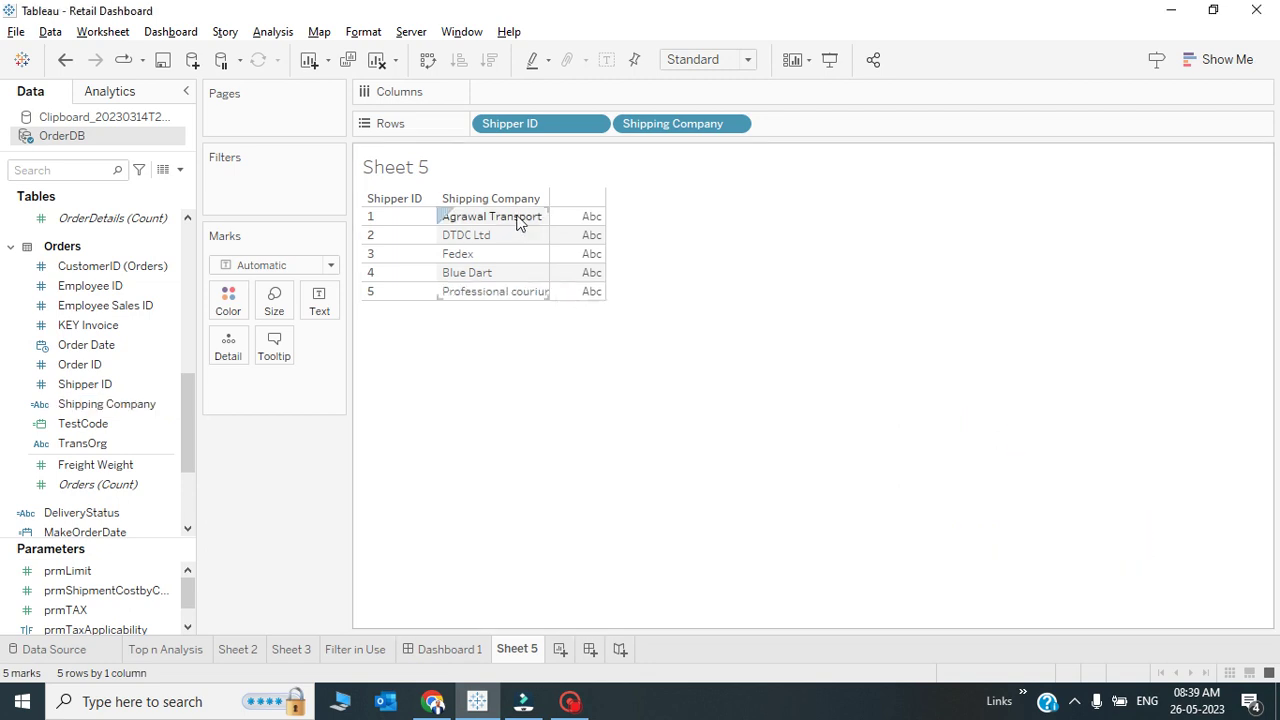